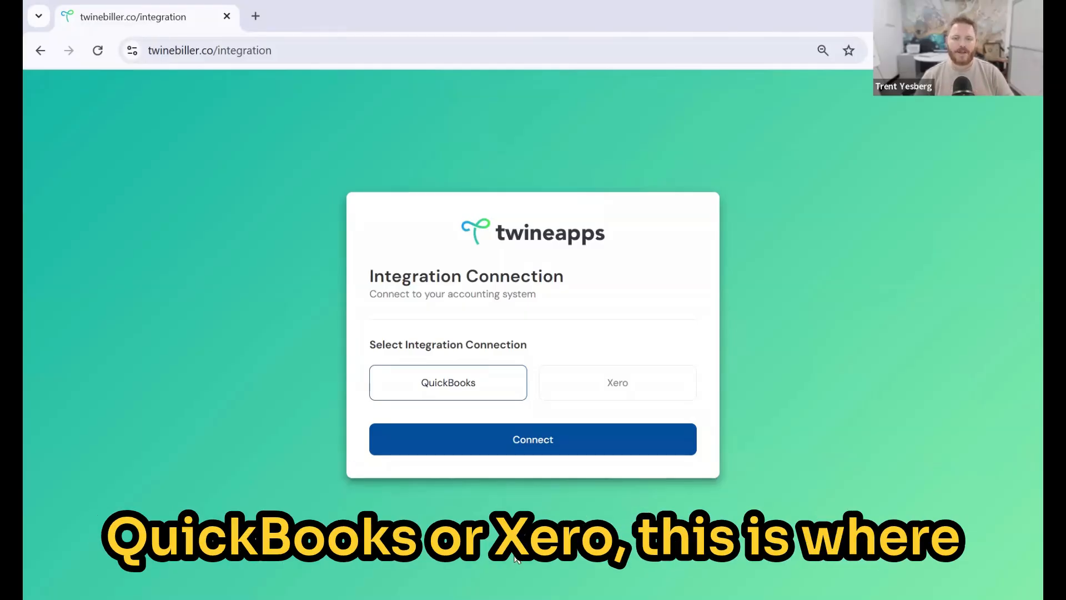
- Select Xero rather than QuickBooks on the Integration Connection page
left_click(619, 389)
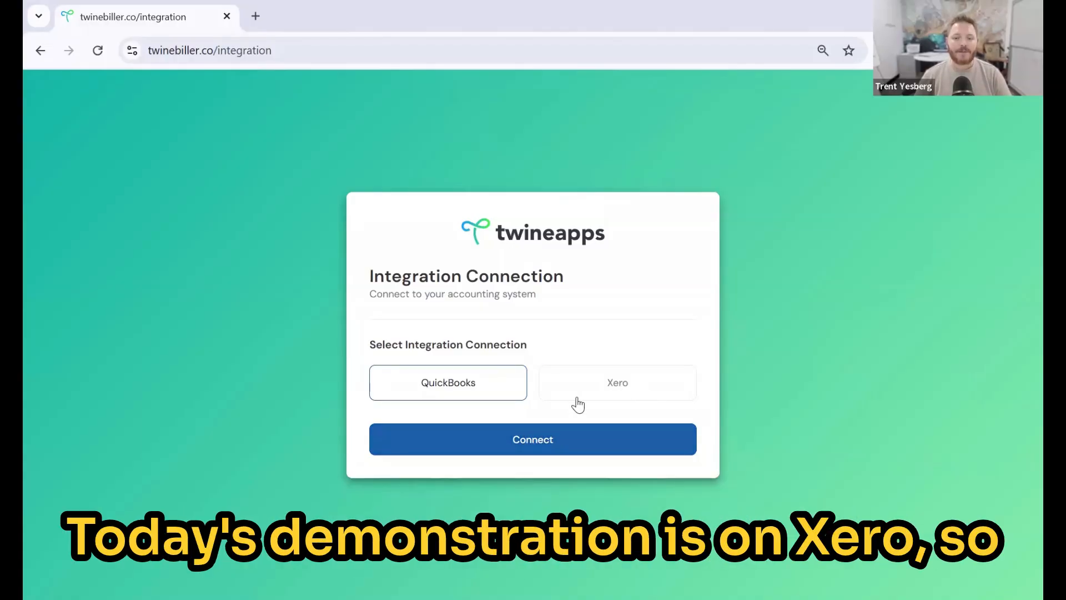
- Connect to Xero and allow Twine Biller access to the Regional Business Services organisation
left_click(547, 442)
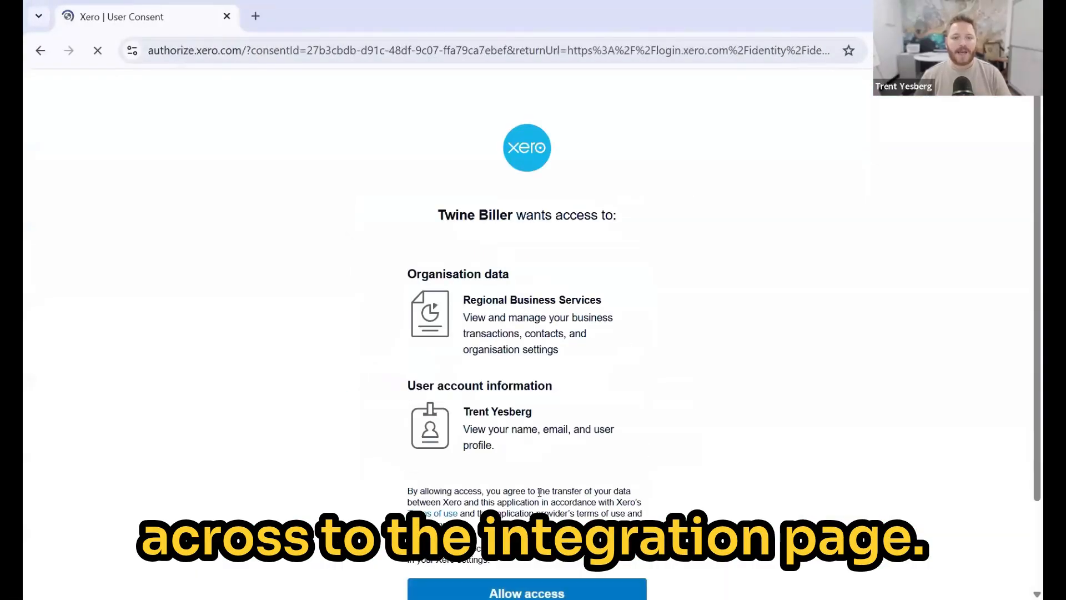
scroll(574, 455, "down", 2)
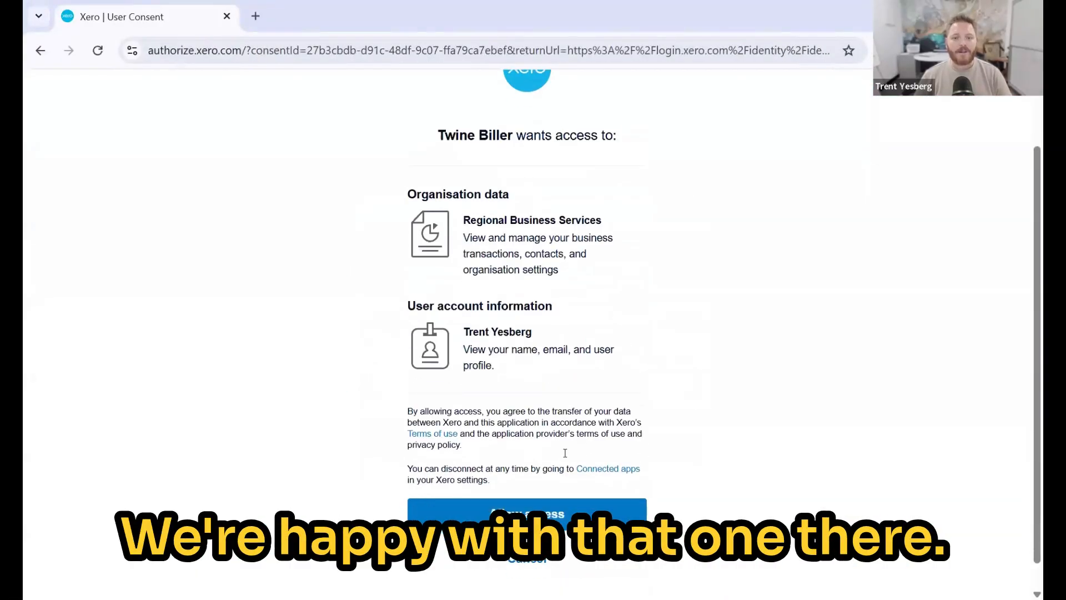
left_click(537, 515)
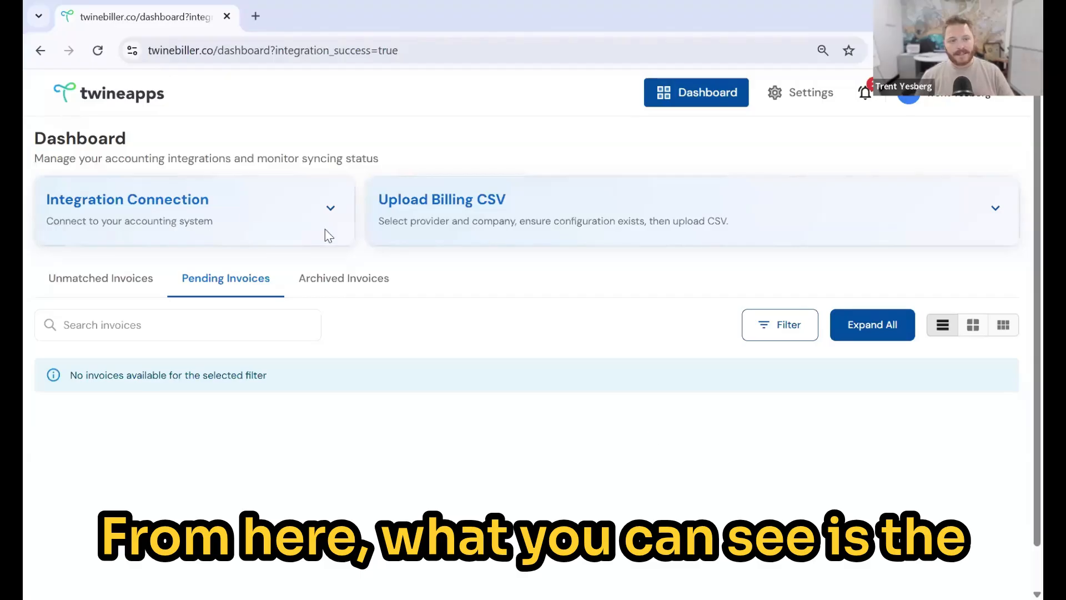
- Check the Xero integration choices, then expand the Upload Billing CSV form dated Mar 10, 2026
left_click(242, 211)
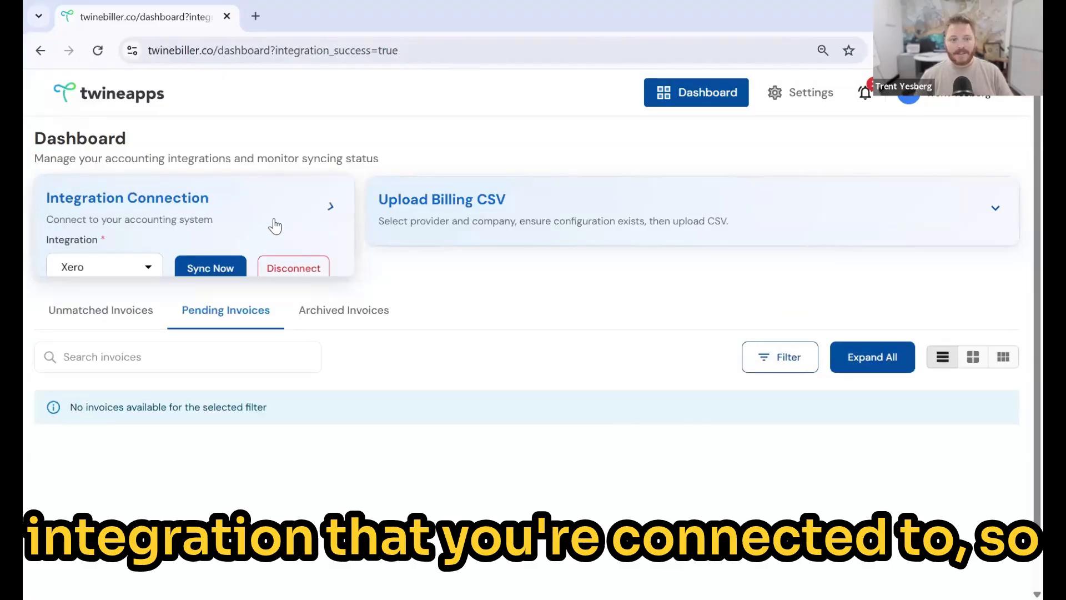
left_click(148, 268)
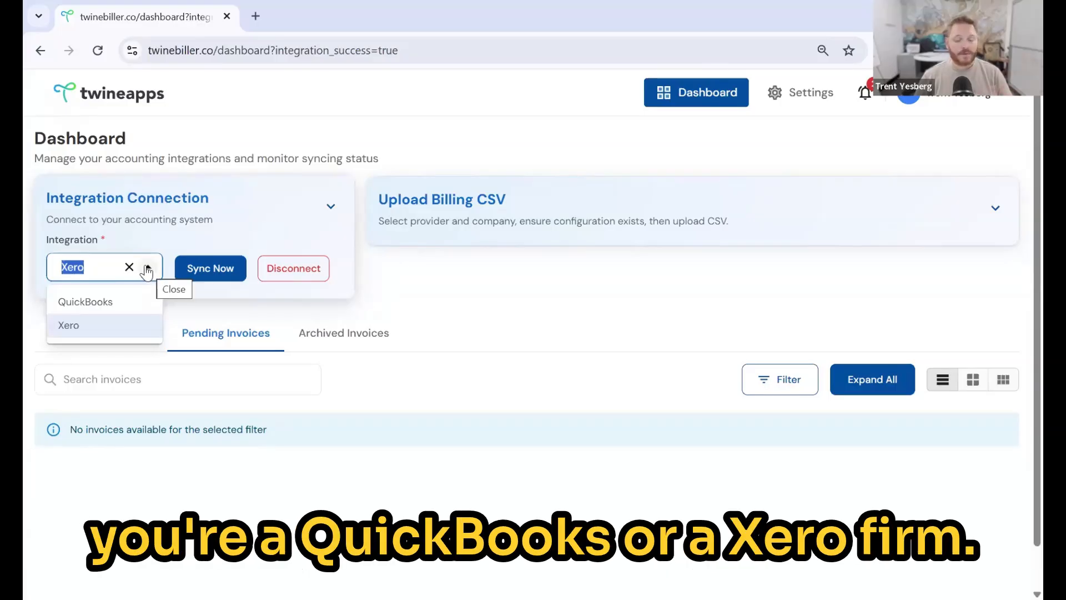
left_click(234, 209)
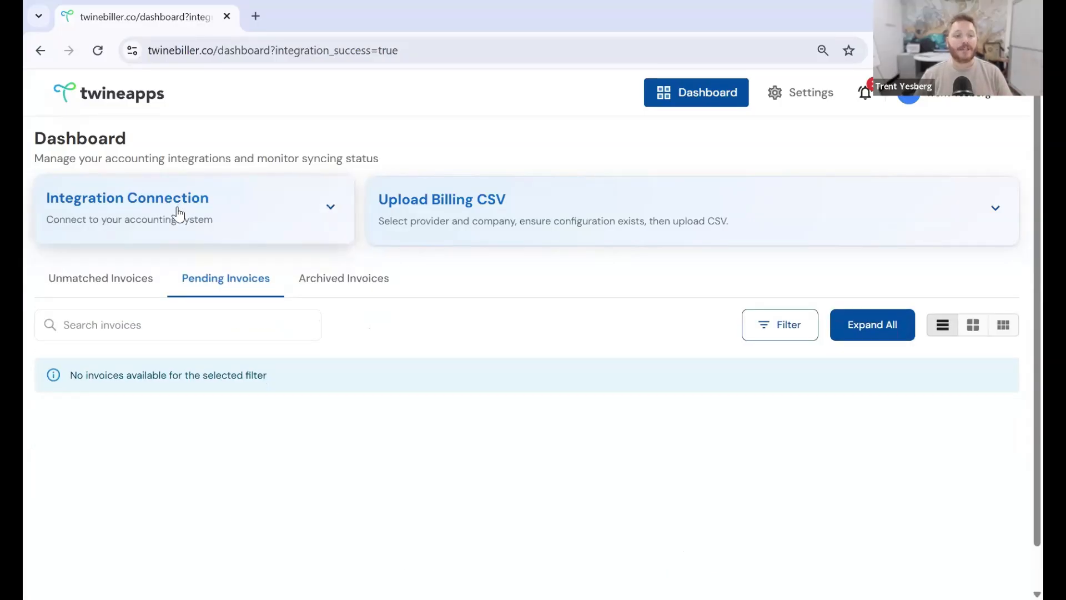
left_click(472, 222)
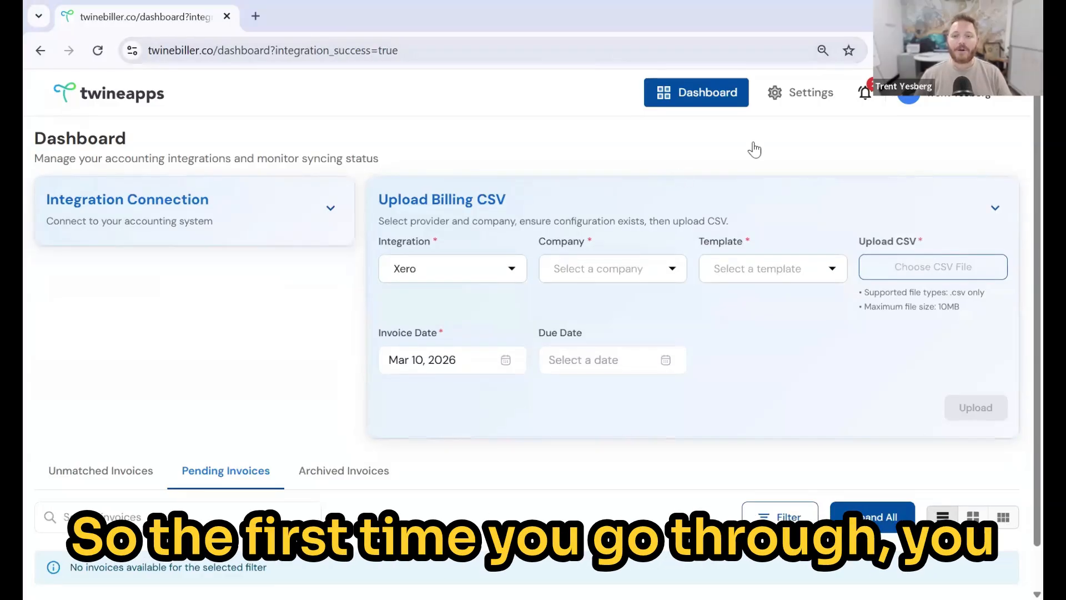
- Go to Settings in the top navigation bar to view Company Settings
left_click(798, 97)
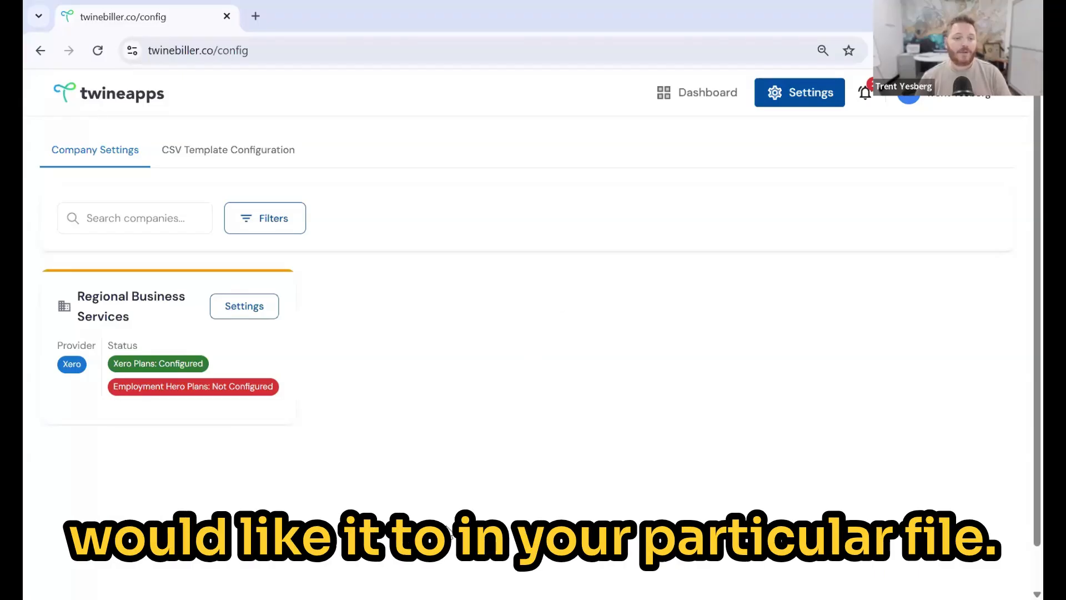
- Open the Regional Business Services configuration and confirm Grow keeps a Fixed Amount ($) margin of 20
left_click(245, 305)
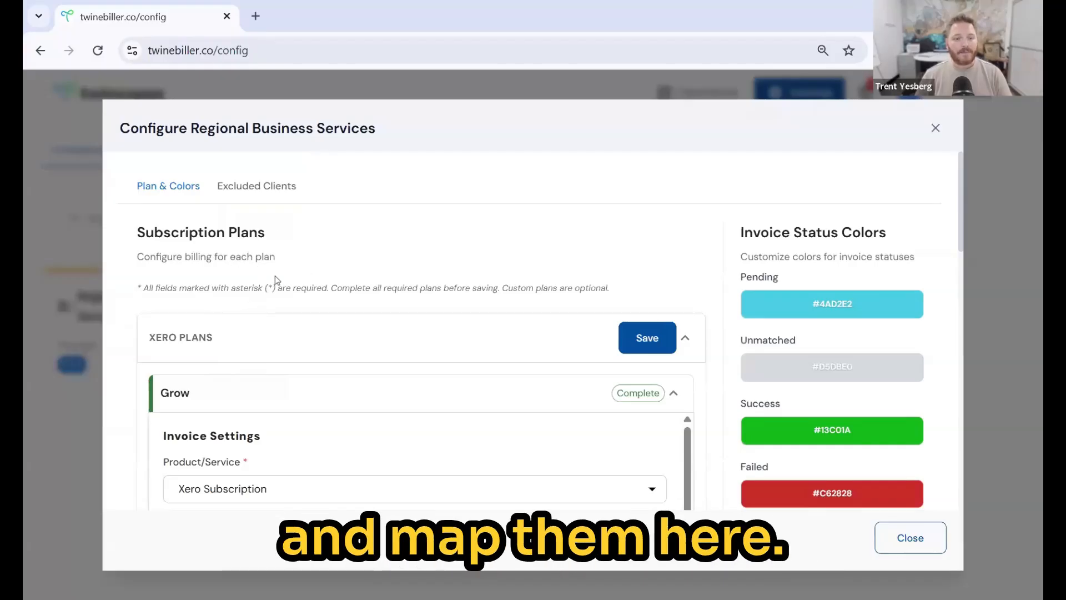
scroll(355, 305, "down", 1)
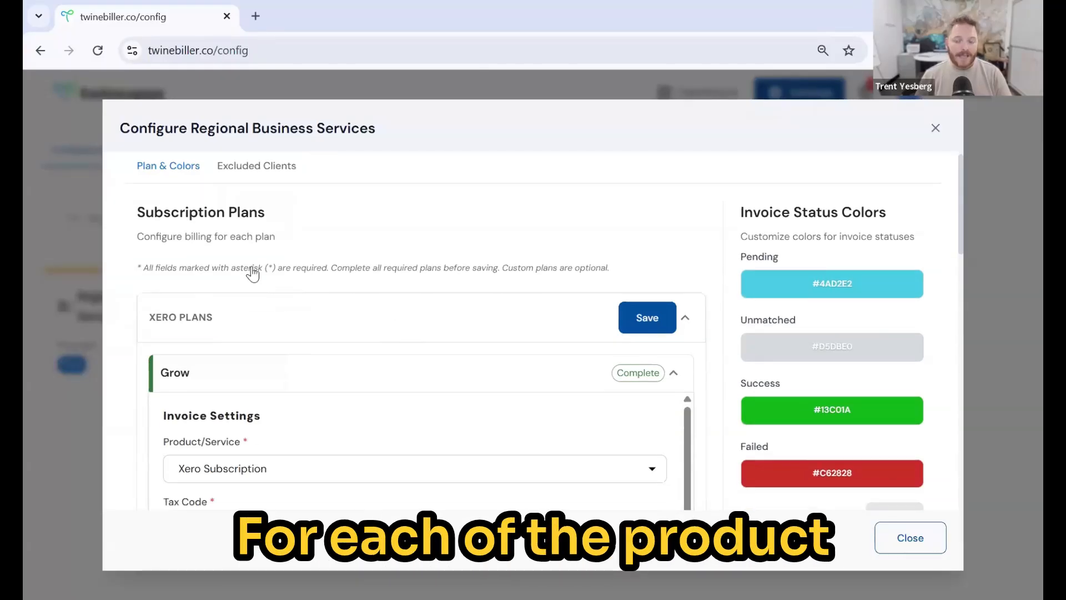
scroll(253, 272, "down", 1)
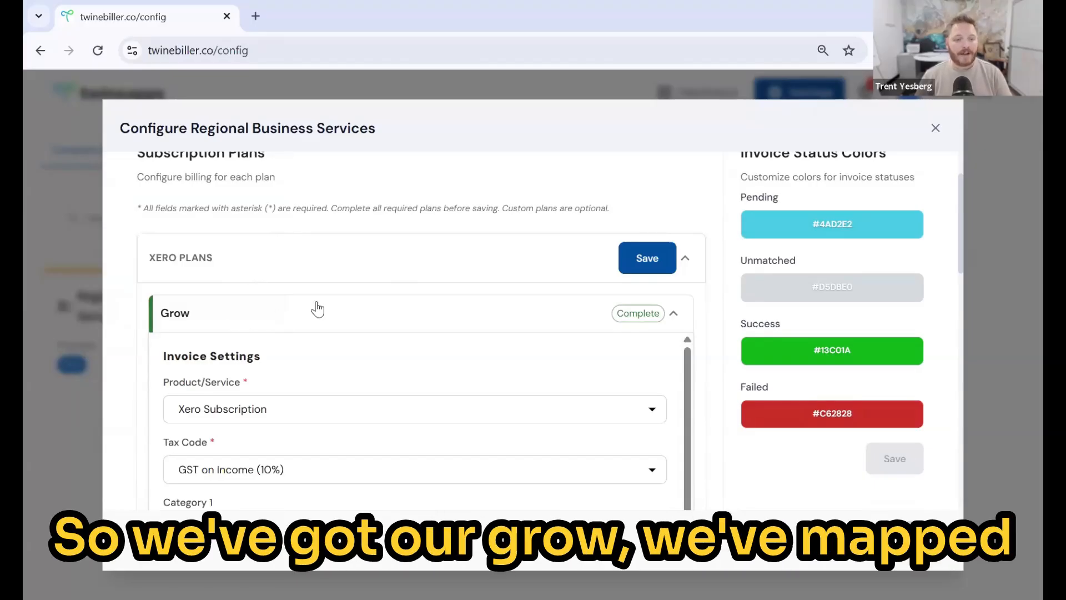
scroll(316, 307, "down", 1)
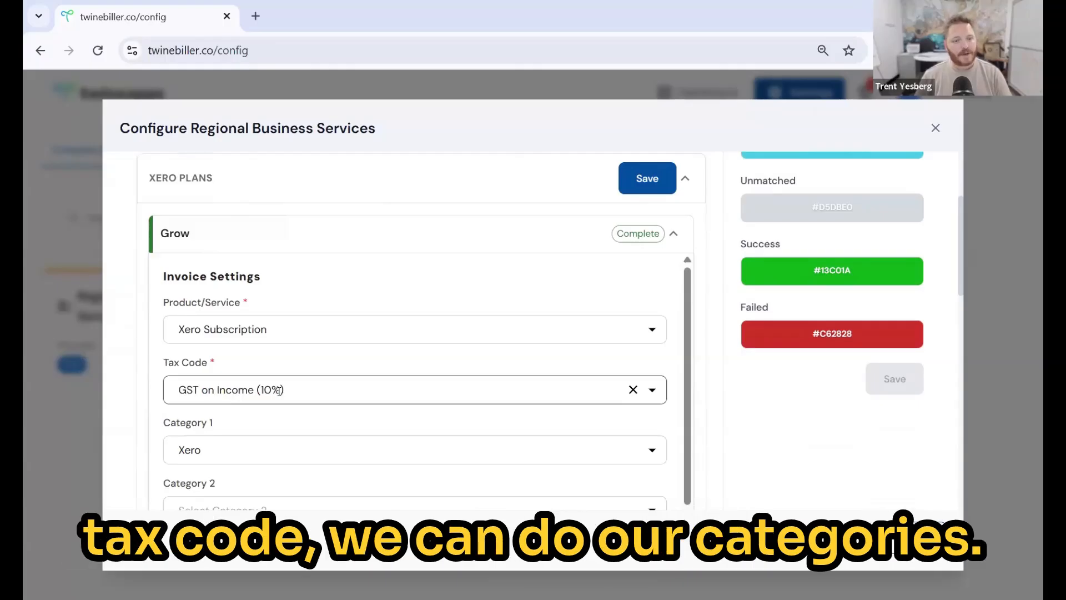
scroll(221, 378, "down", 1)
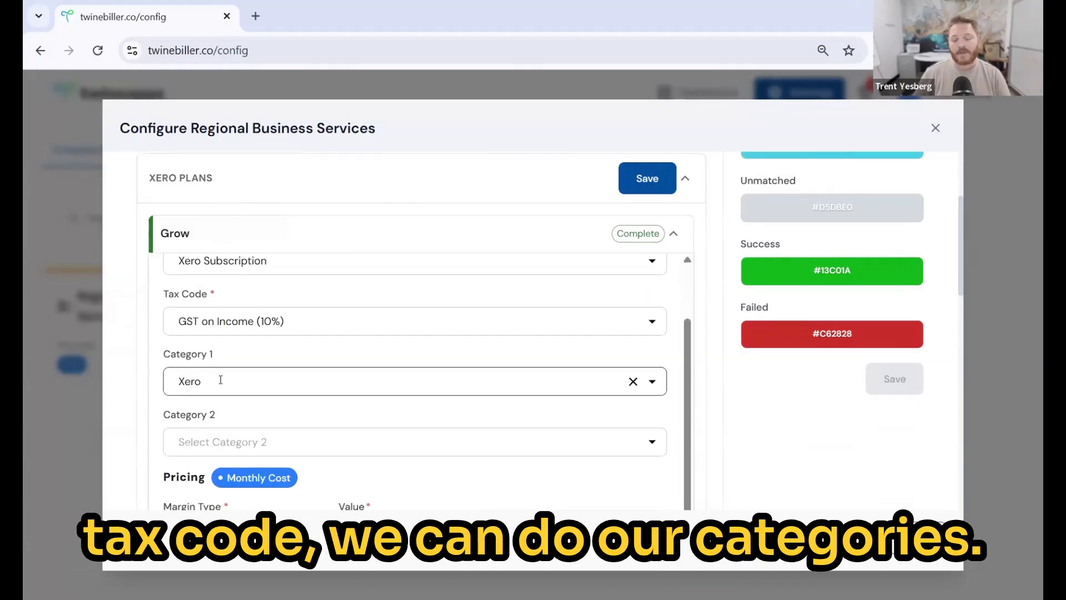
scroll(364, 346, "down", 1)
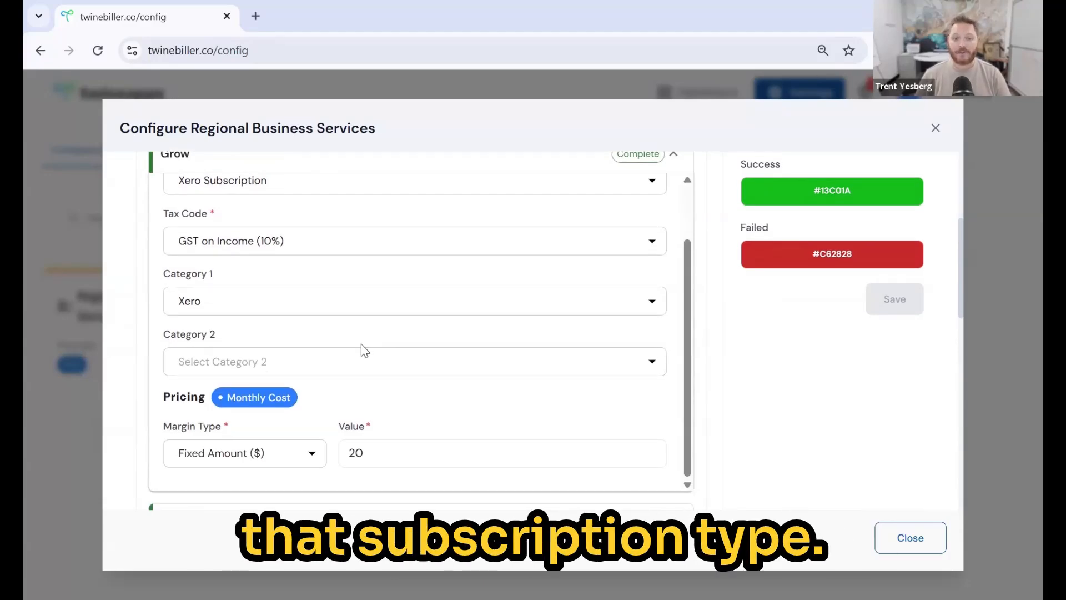
left_click(312, 459)
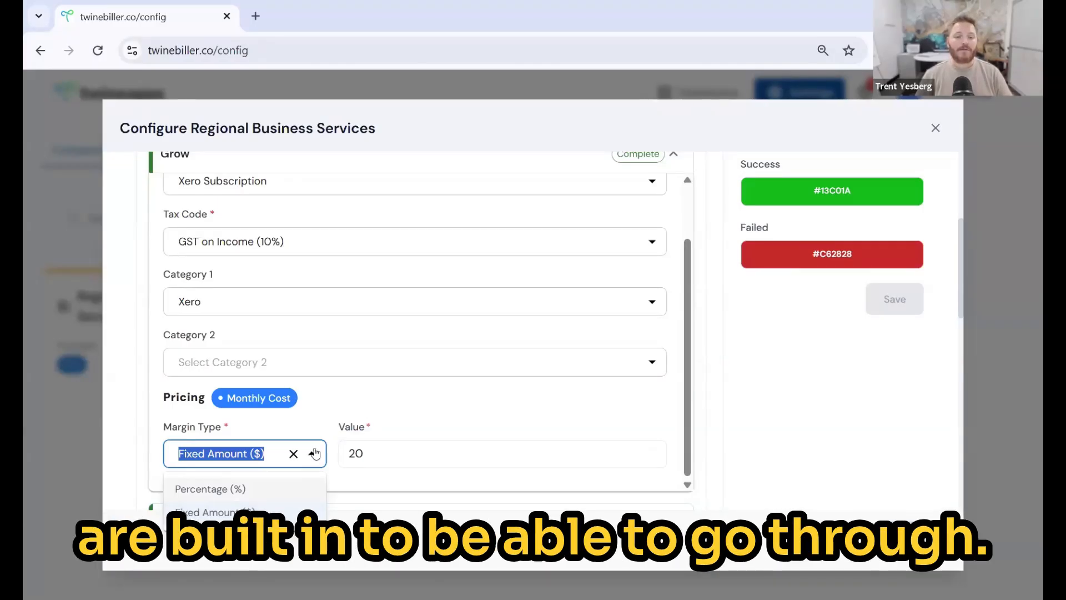
left_click(312, 454)
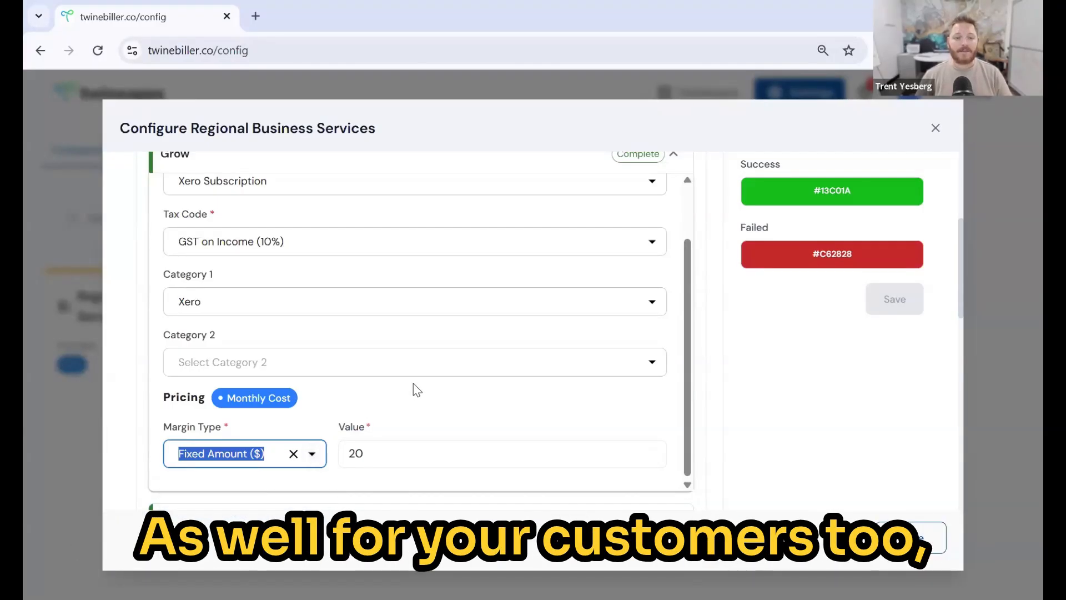
scroll(422, 311, "up", 5)
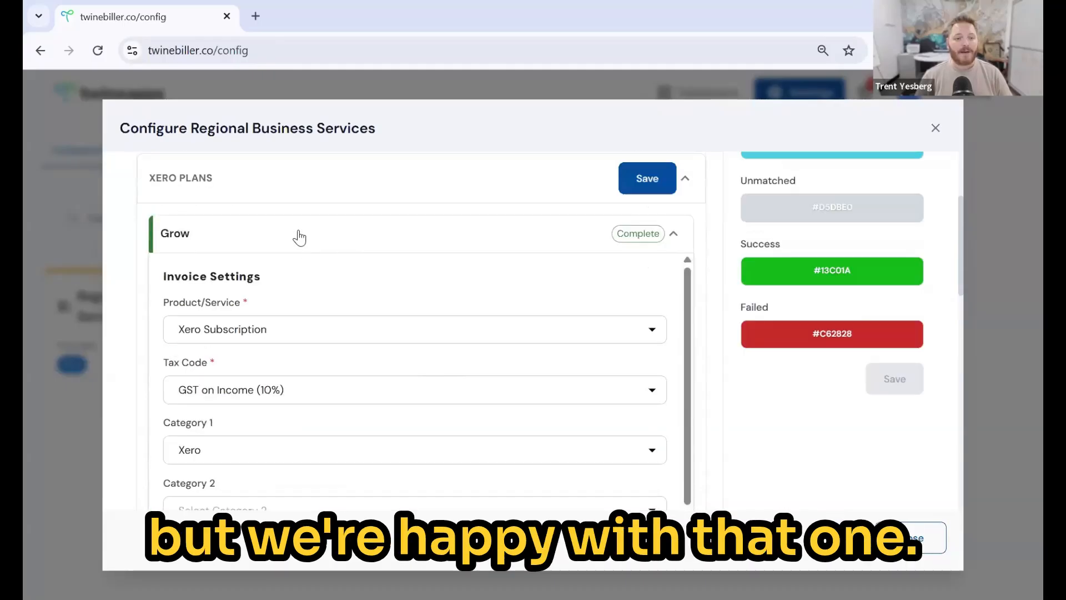
left_click(299, 238)
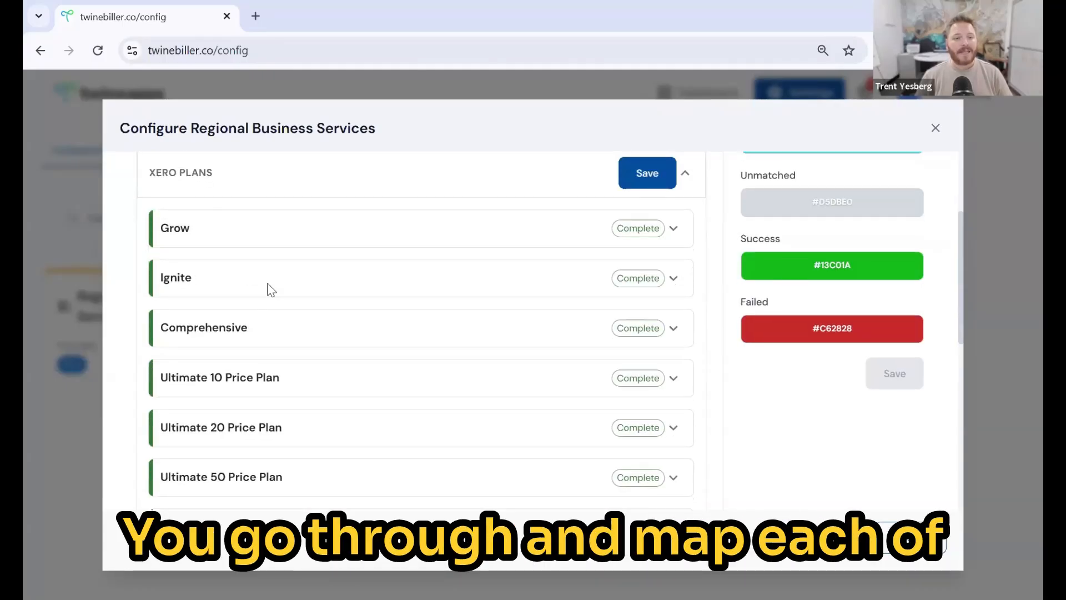
- Review all plans, then collapse Xero Plans and save Grow, Ignite and Comprehensive
scroll(268, 291, "down", 2)
scroll(268, 289, "down", 1)
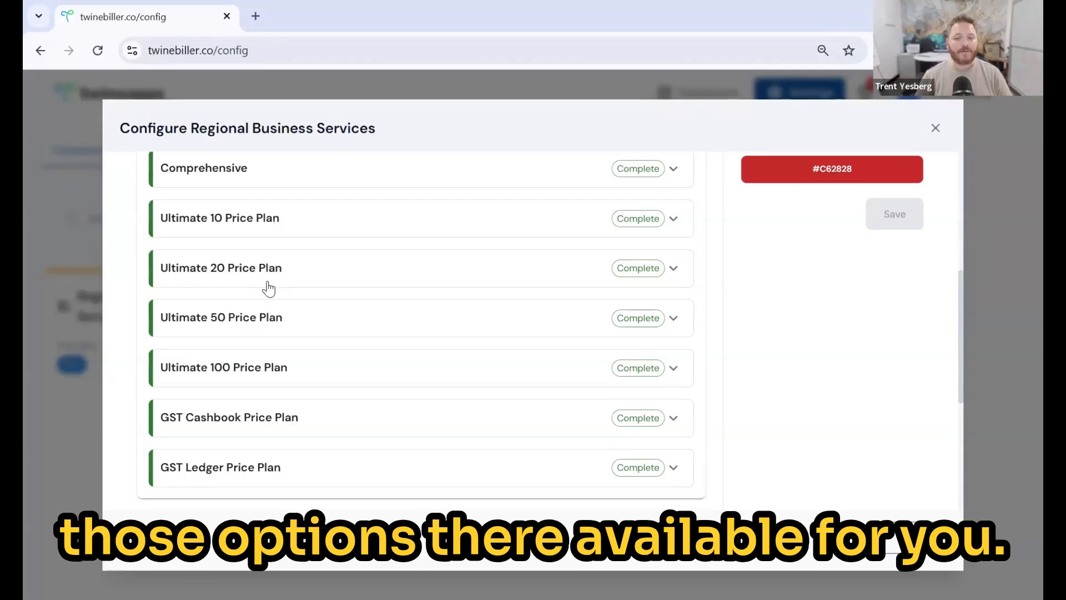
scroll(269, 290, "down", 1)
scroll(267, 285, "down", 3)
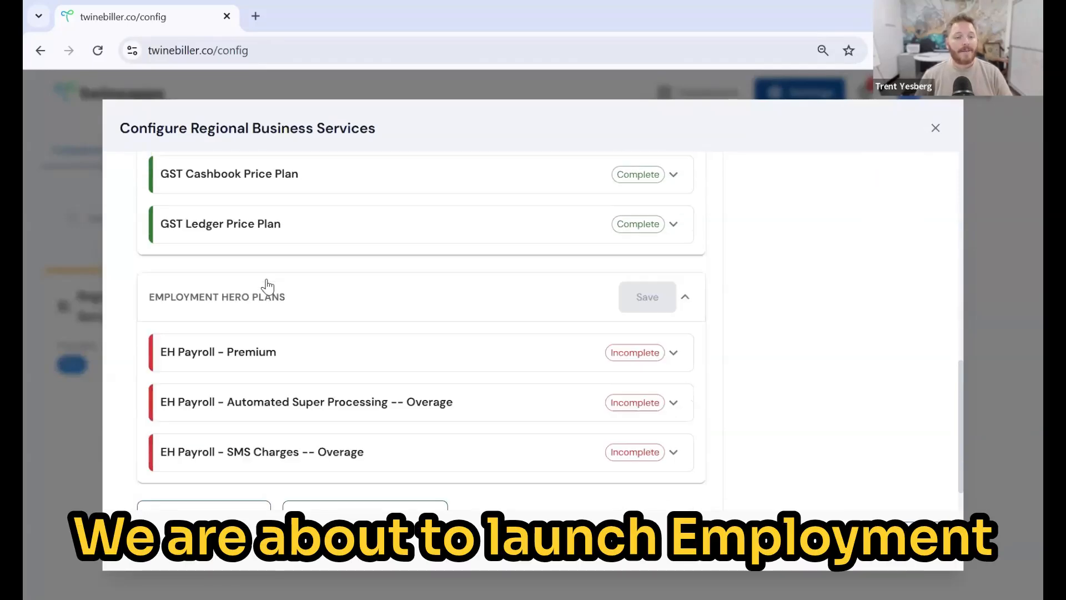
scroll(285, 272, "down", 1)
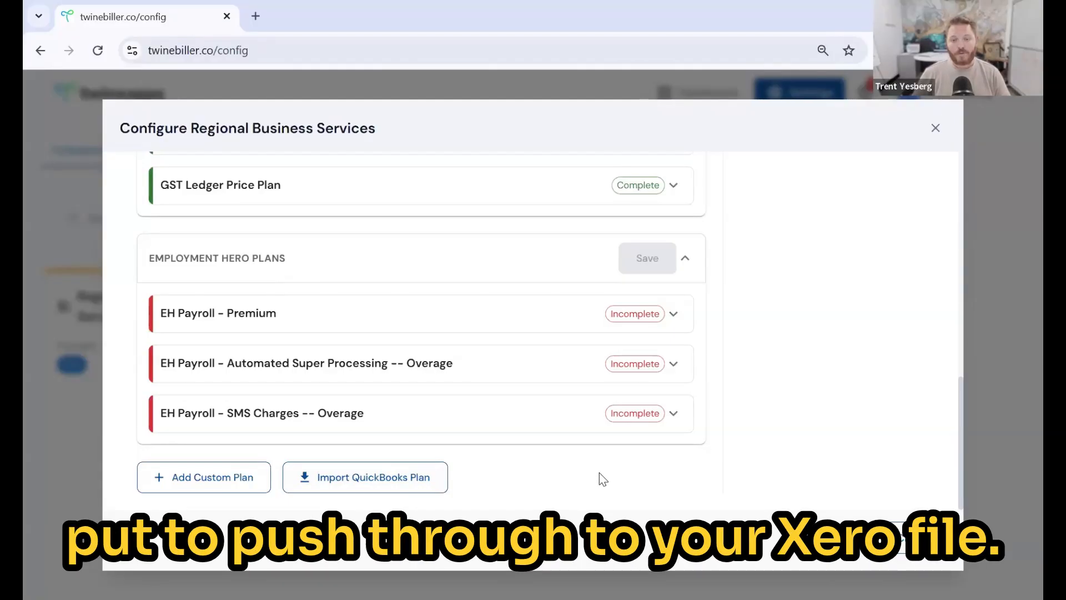
scroll(601, 482, "up", 10)
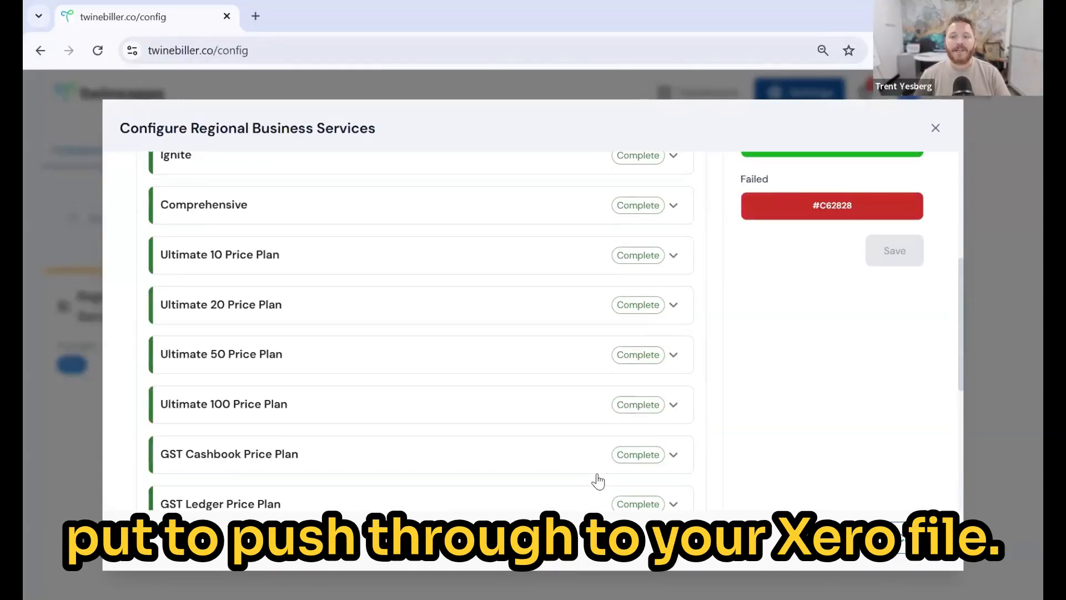
scroll(797, 238, "up", 1)
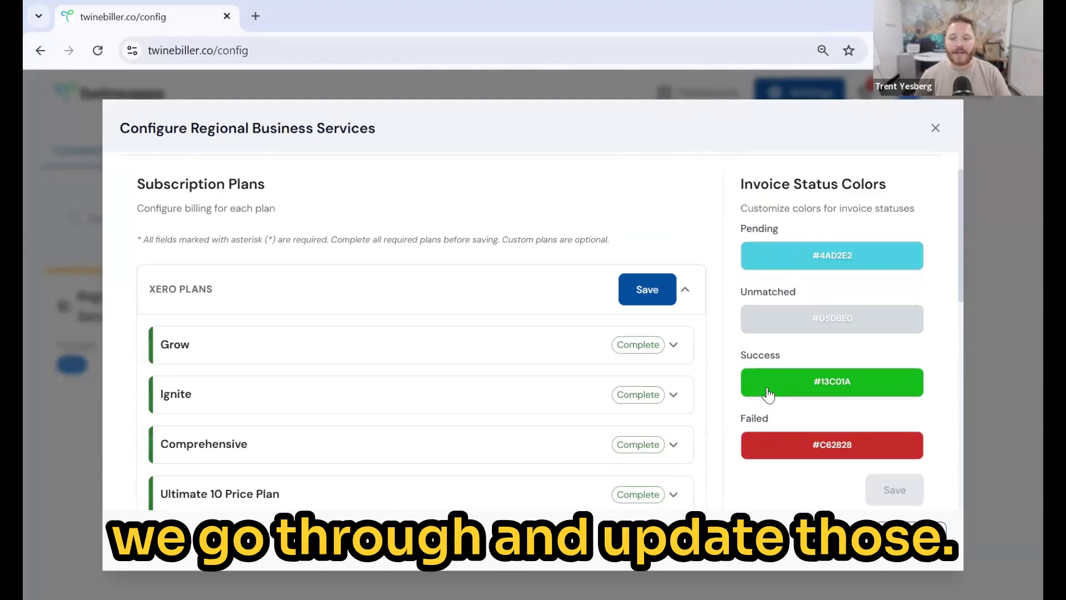
scroll(769, 394, "up", 1)
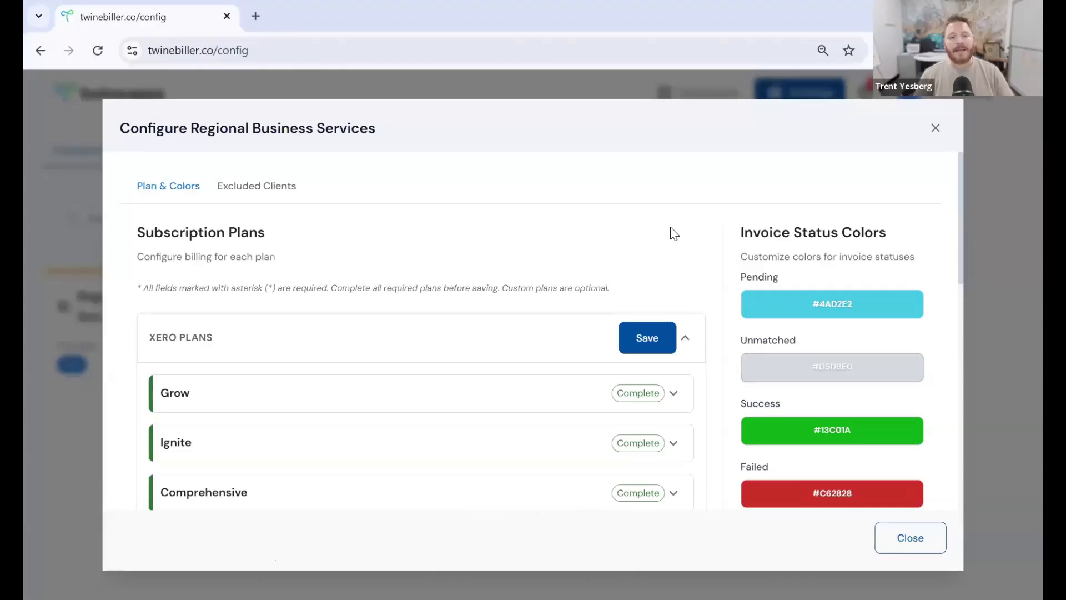
left_click(416, 351)
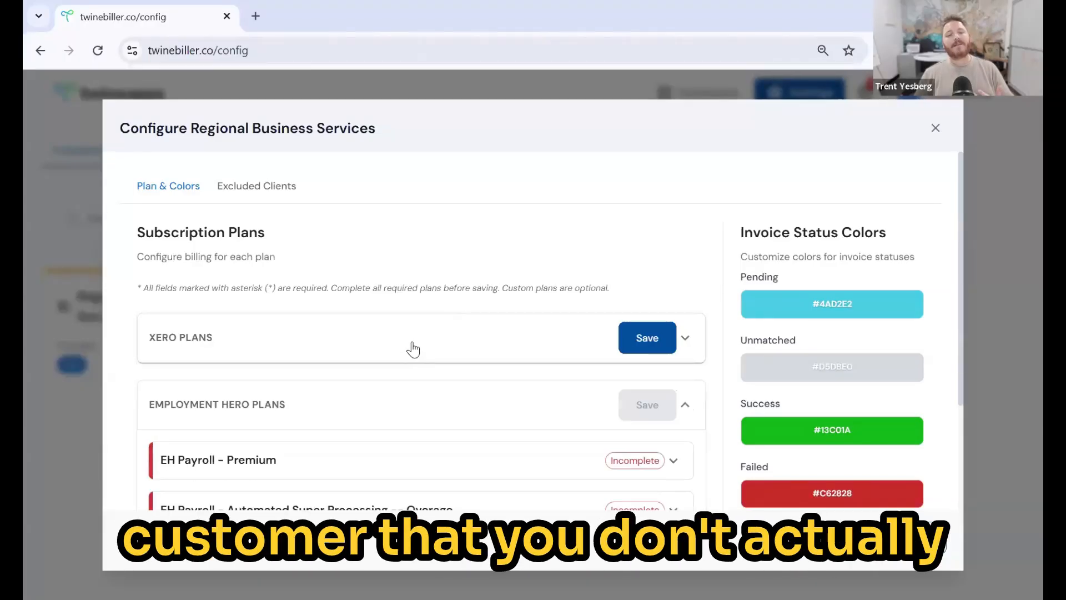
left_click(646, 338)
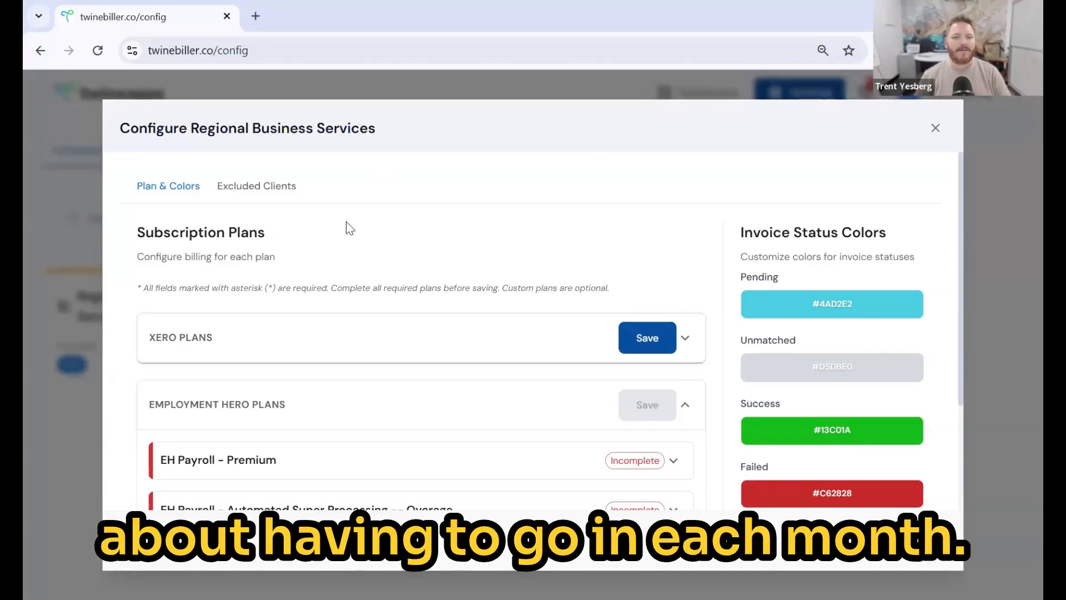
- Look through the Excluded Clients list without excluding anyone, then close the configuration dialog
left_click(292, 201)
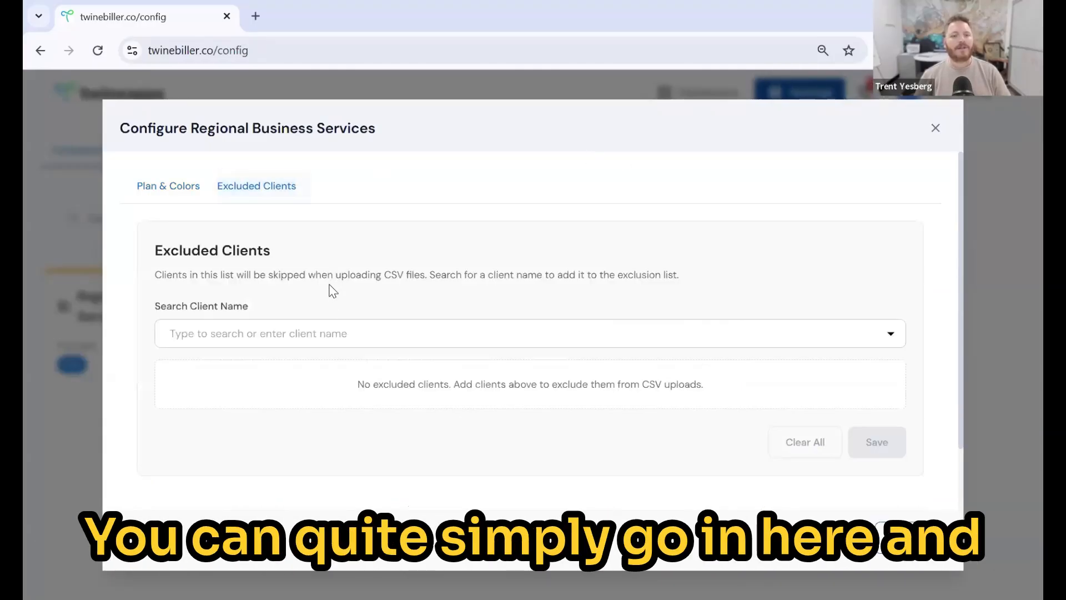
left_click(341, 332)
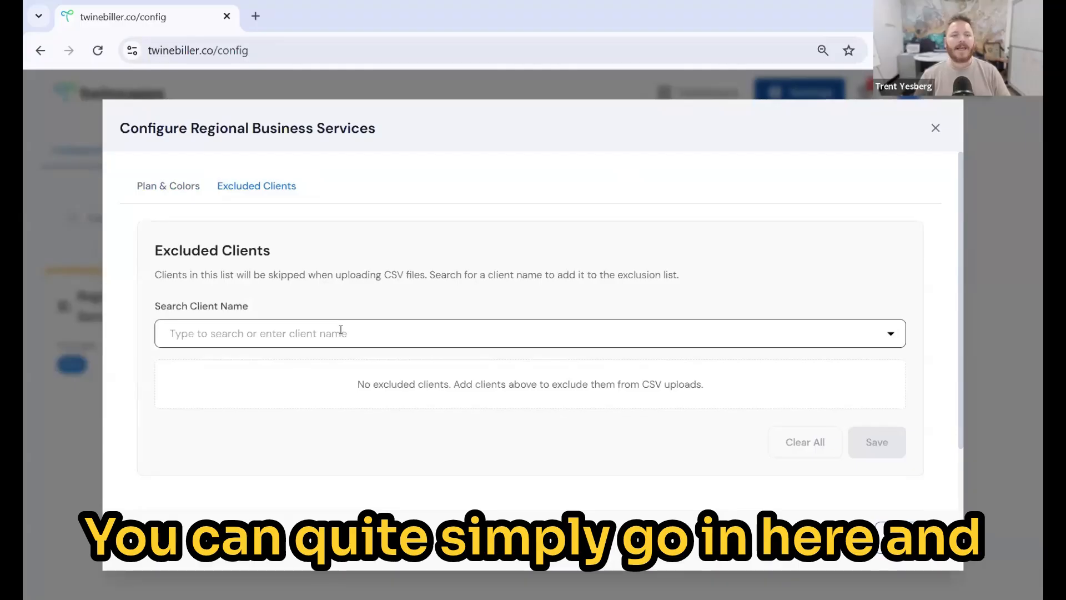
left_click(341, 332)
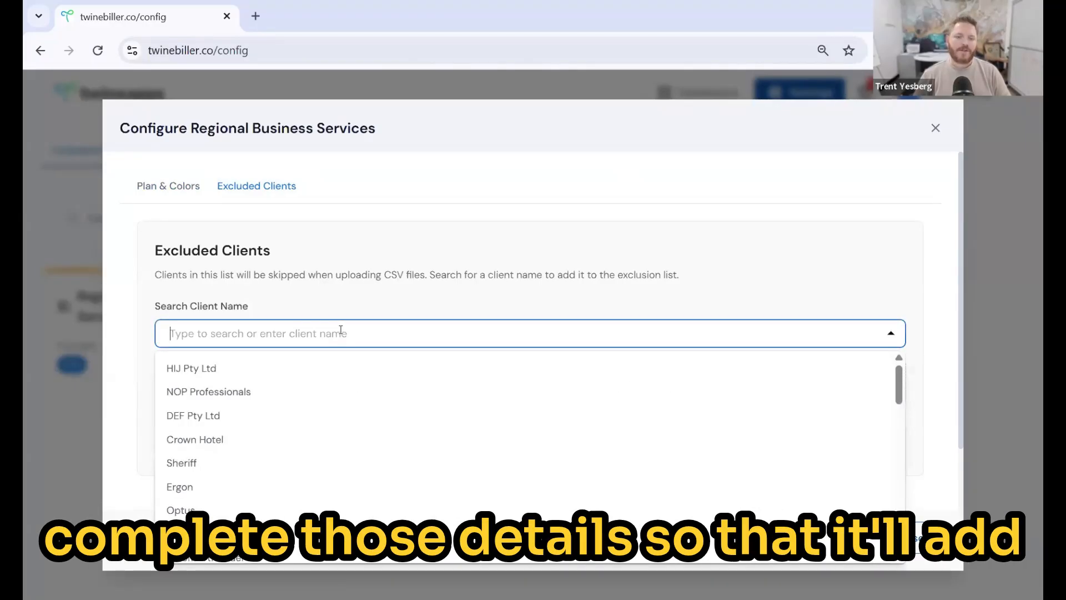
left_click(350, 283)
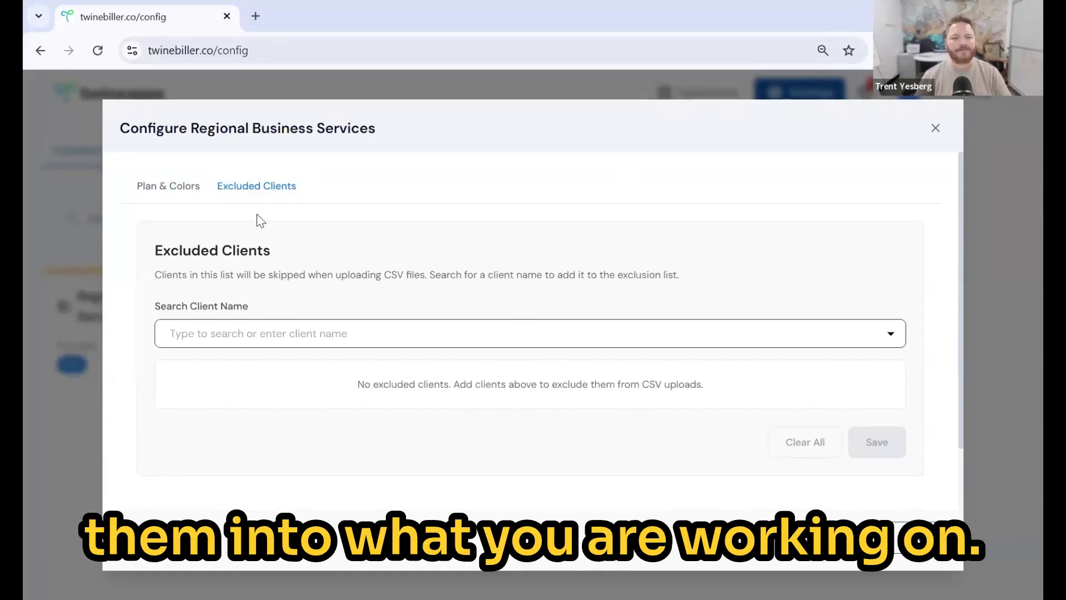
left_click(167, 187)
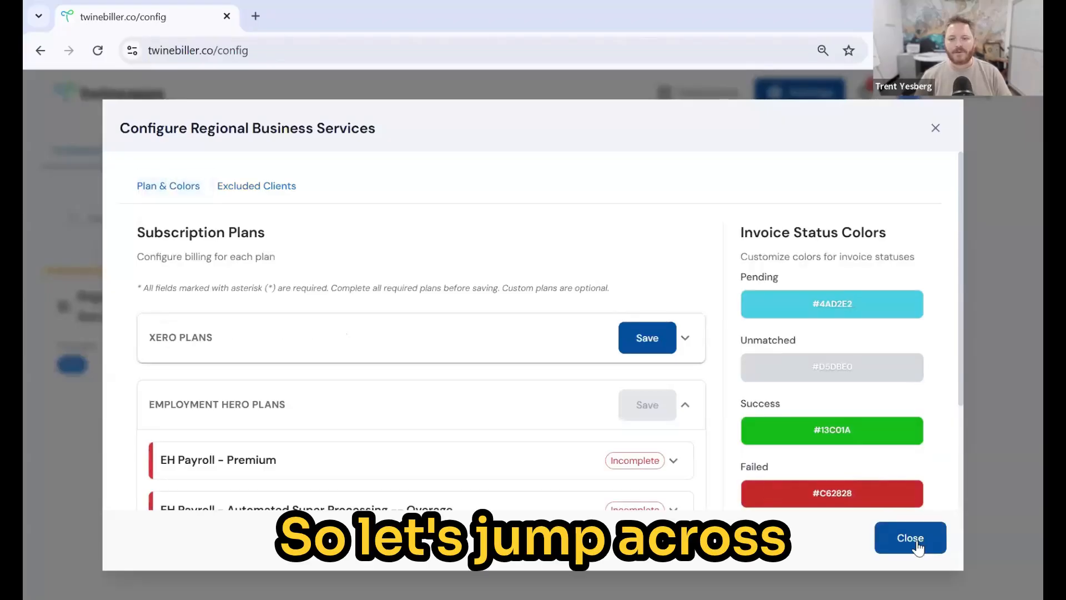
left_click(914, 538)
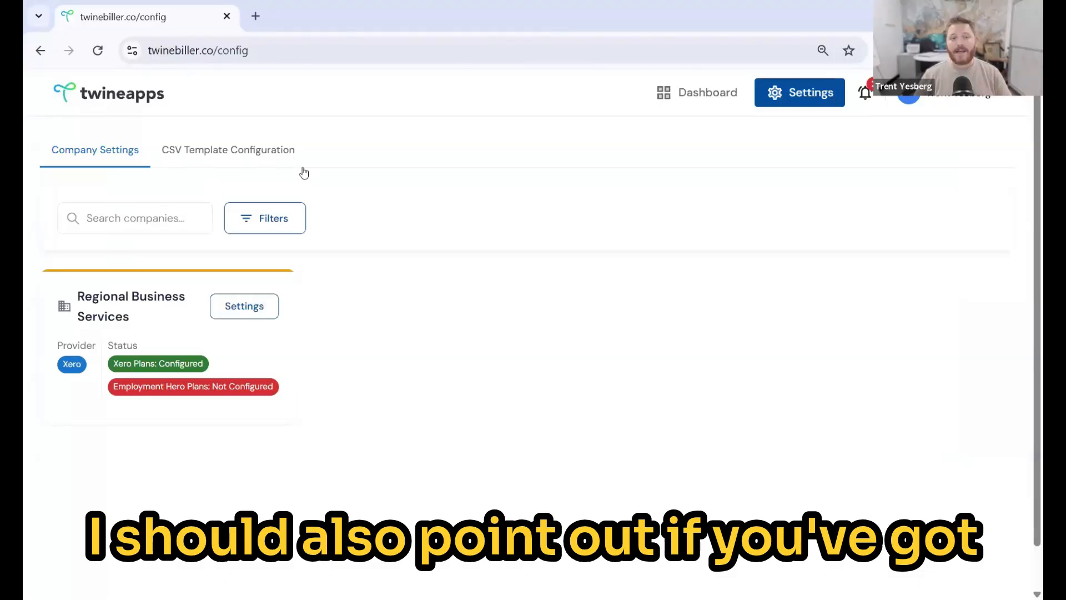
- Start a new CSV template named 'Twine Example', then discard it without saving
left_click(230, 163)
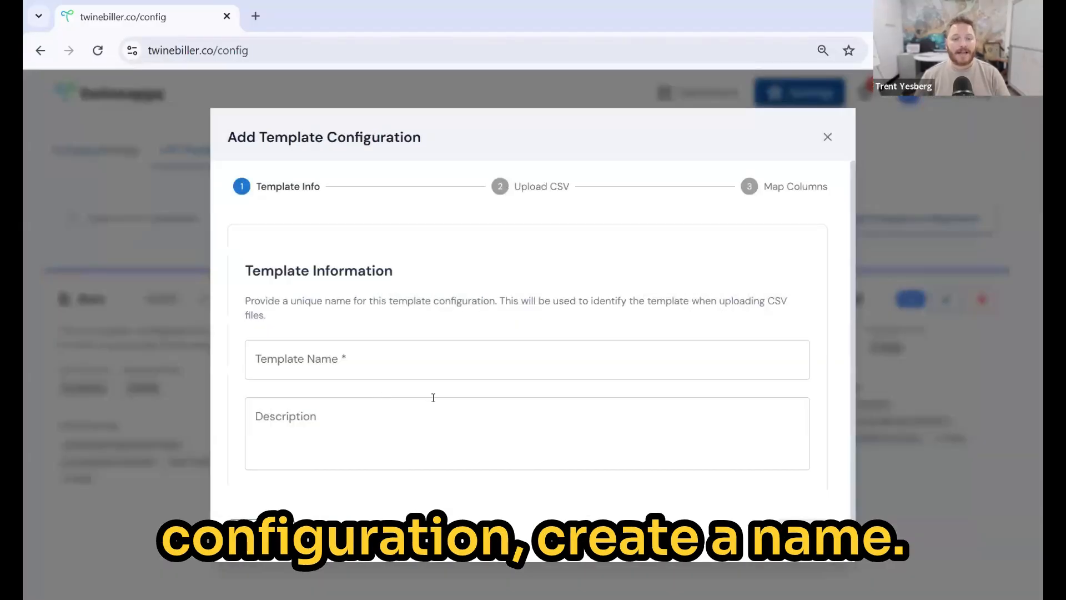
left_click(386, 344)
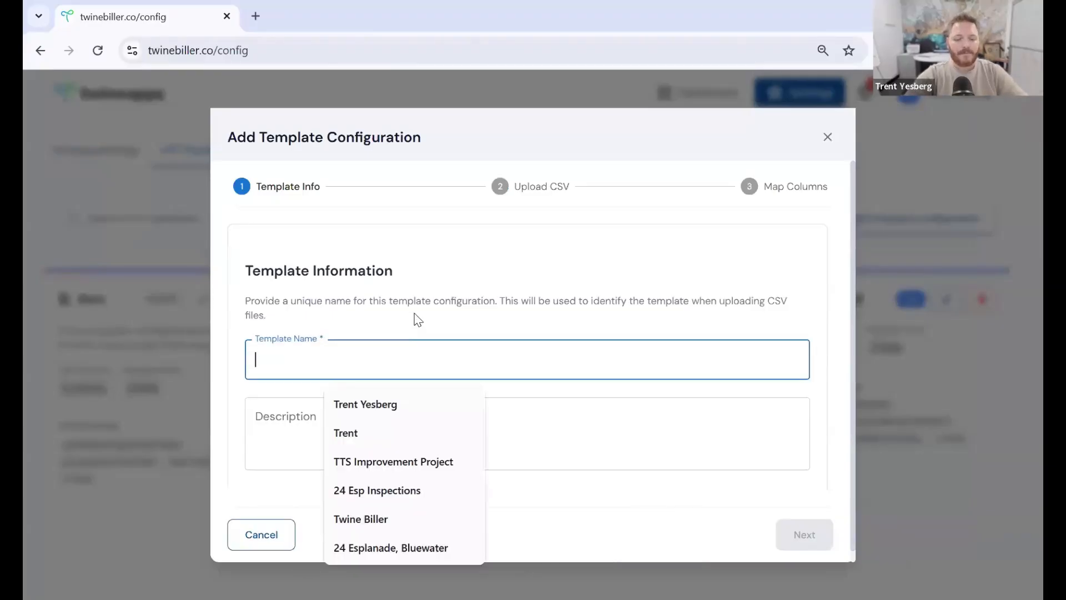
type("Twine Example Xero")
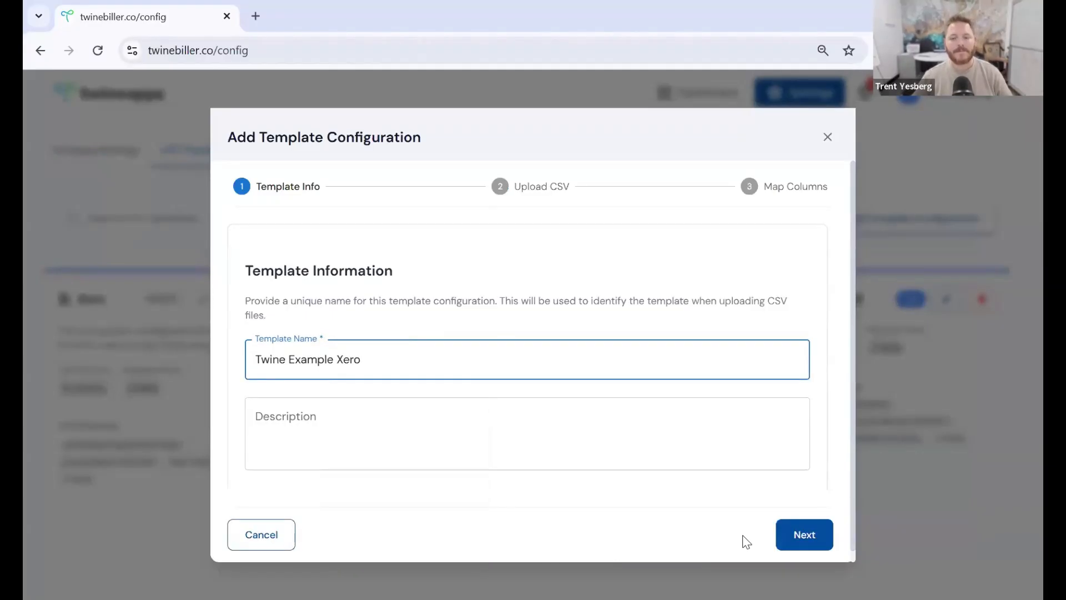
left_click(804, 535)
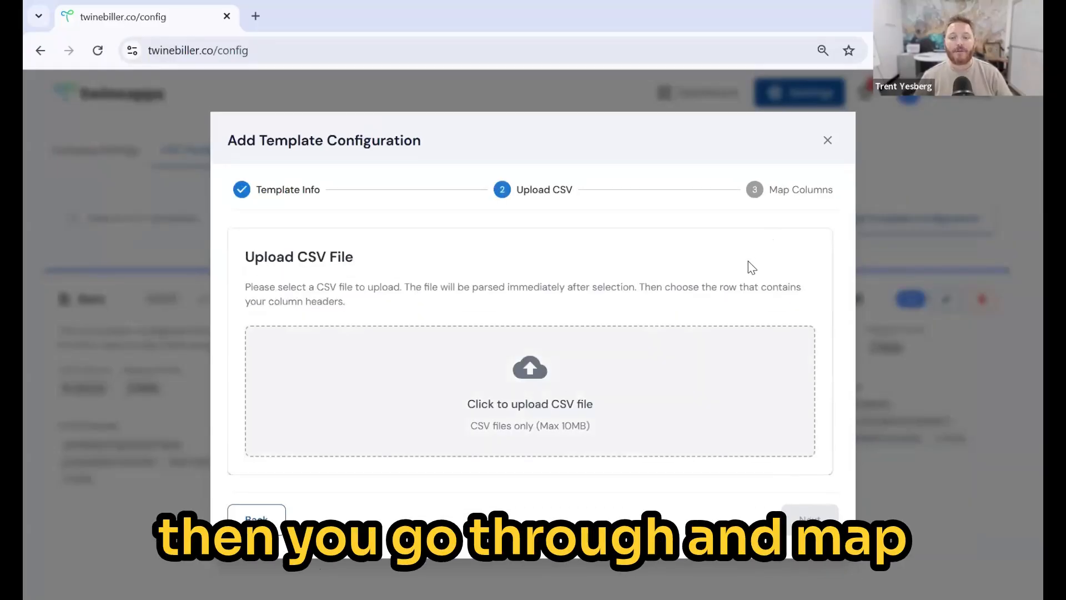
left_click(828, 141)
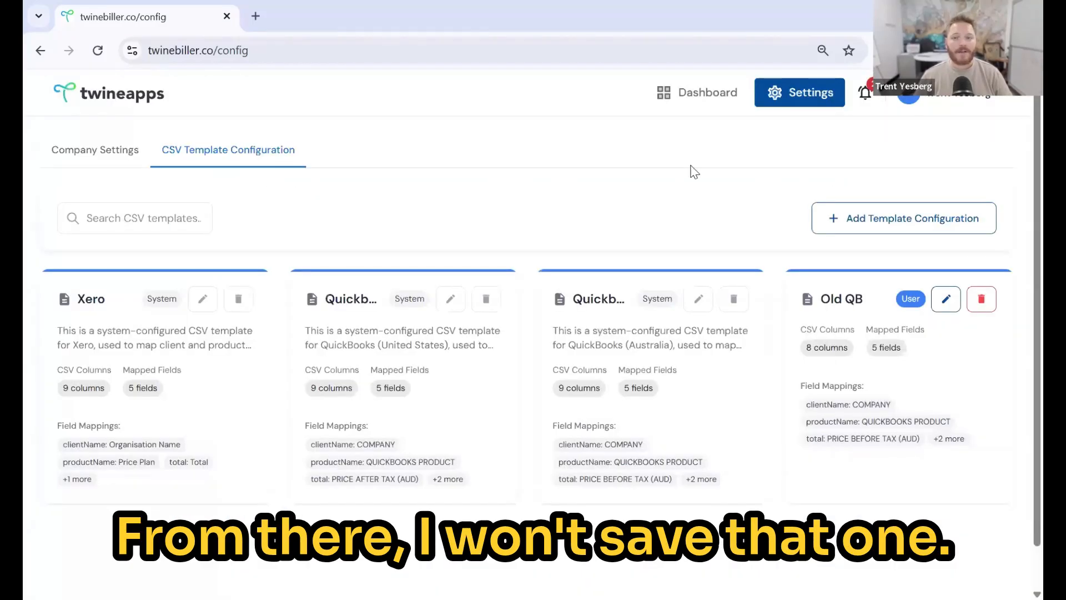
- On the Dashboard's Upload Billing CSV form, pick Regional Business Services and the Xero template
left_click(693, 95)
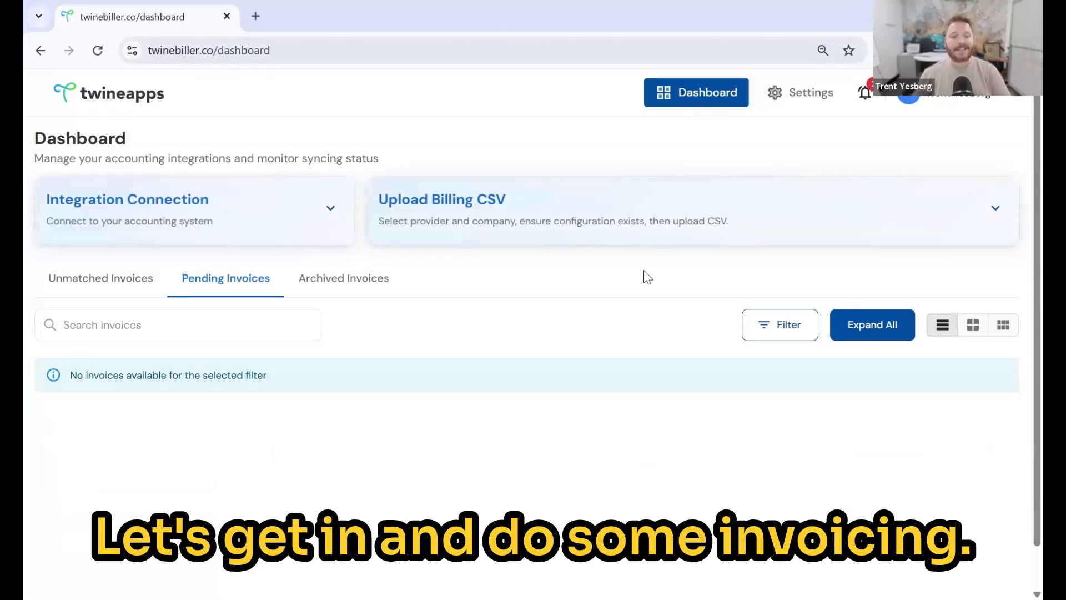
left_click(609, 222)
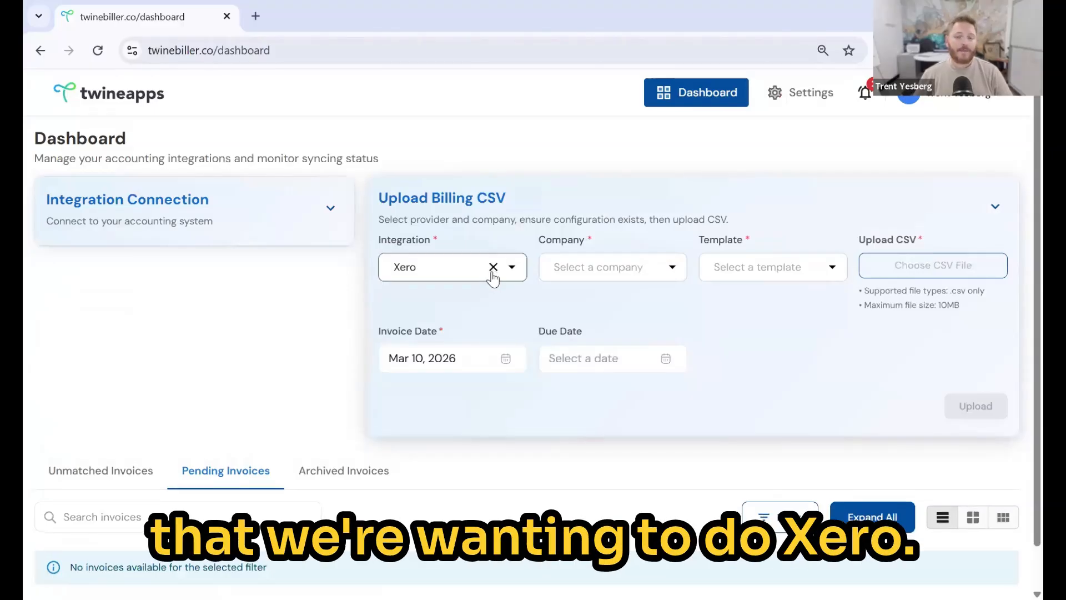
left_click(666, 280)
left_click(651, 298)
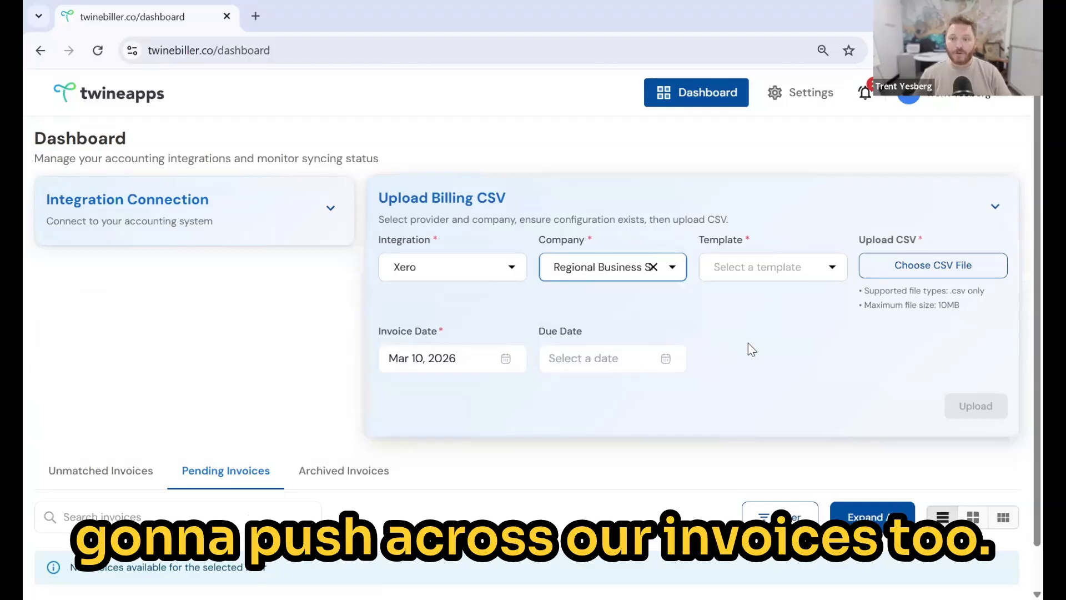
left_click(832, 268)
left_click(748, 375)
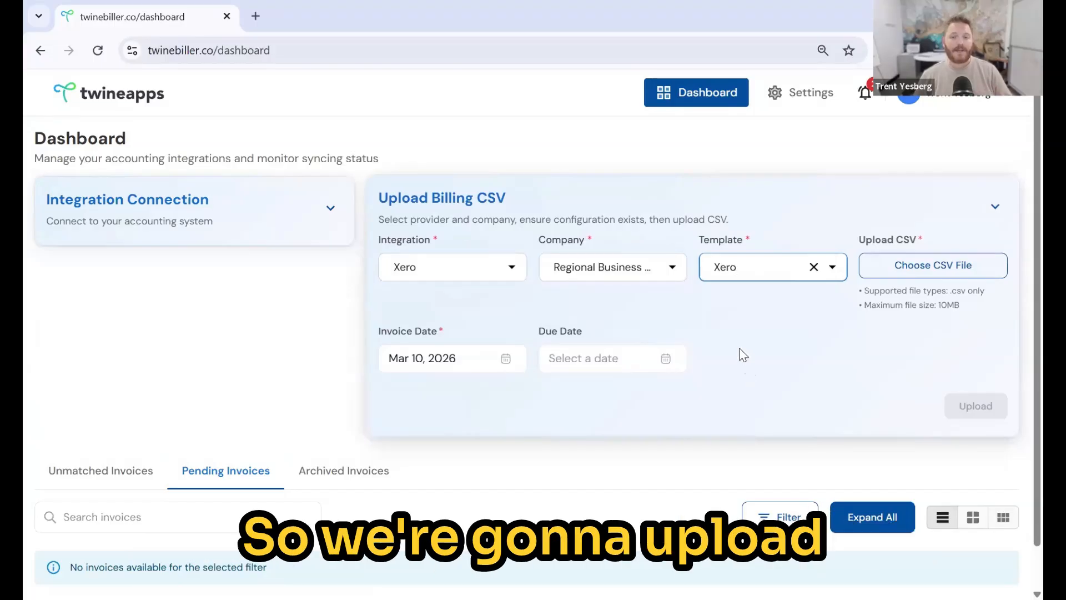
- Set invoice date Feb 28, 2026 and due date Mar 31, 2026, then browse for the CSV
left_click(506, 361)
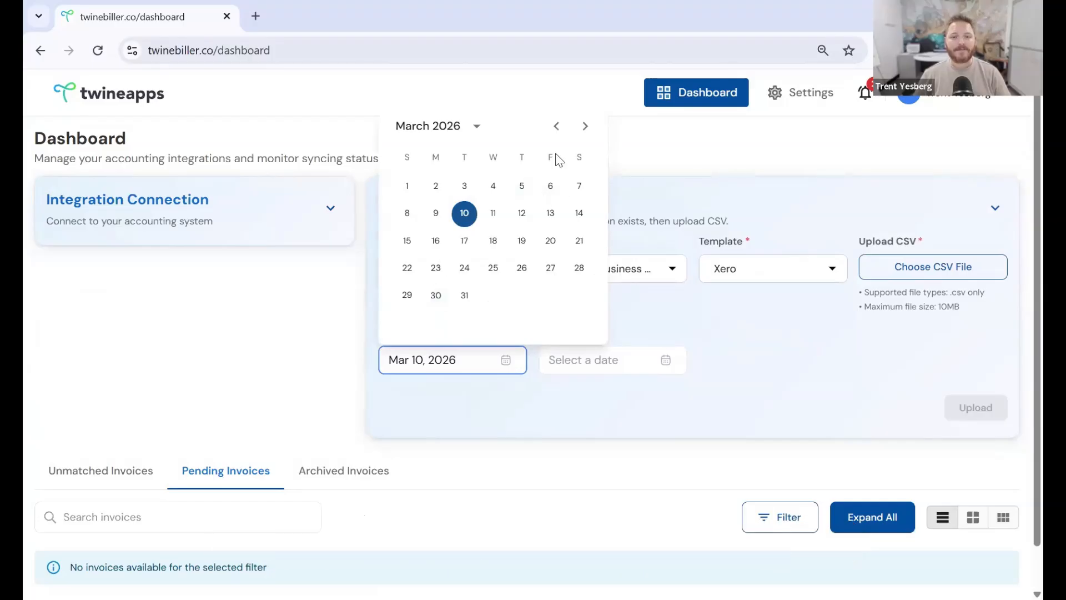
left_click(556, 127)
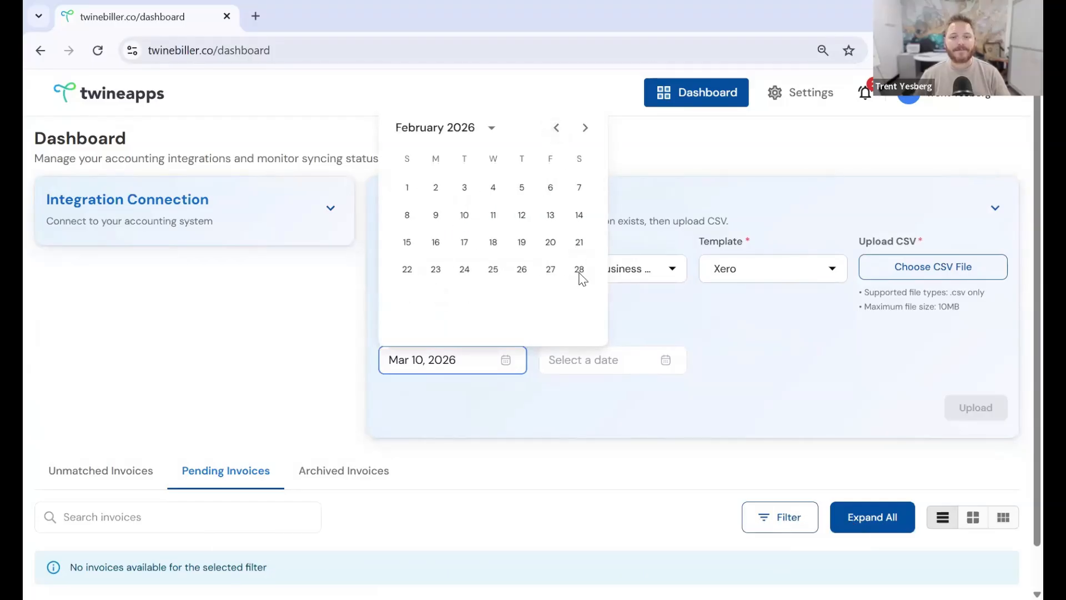
left_click(579, 271)
left_click(667, 360)
left_click(624, 297)
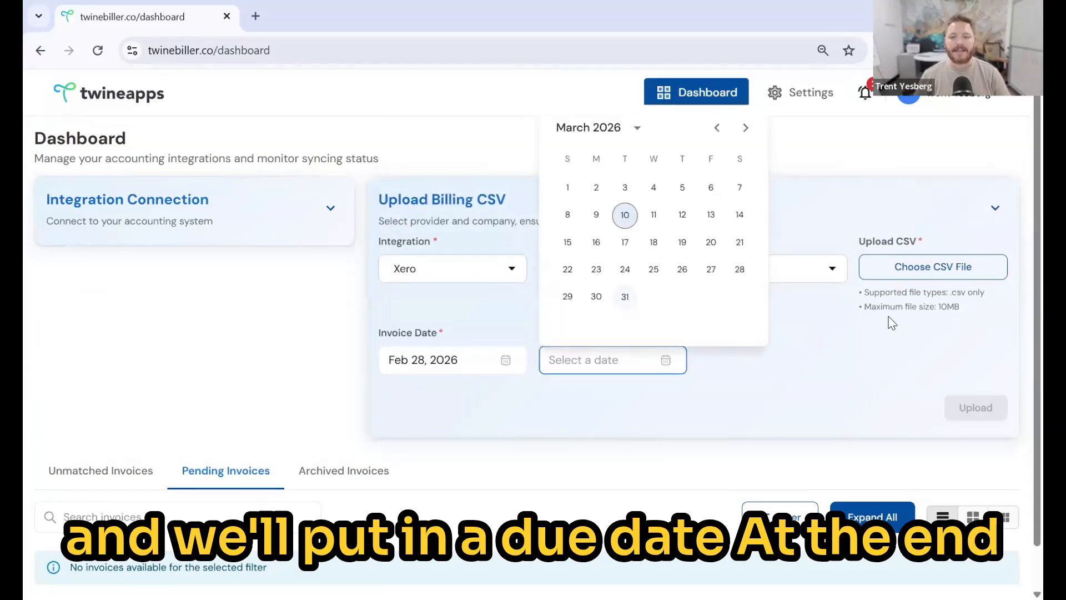
left_click(928, 271)
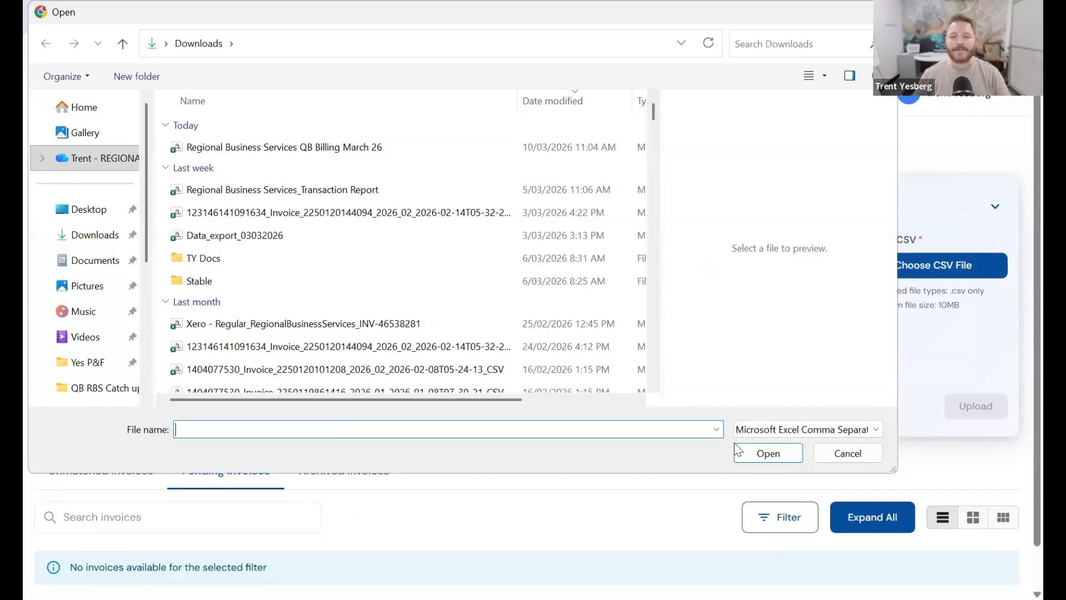
- Select the Xero regular billing CSV file and upload it, creating 6 pending invoices
left_click(303, 323)
left_click(768, 453)
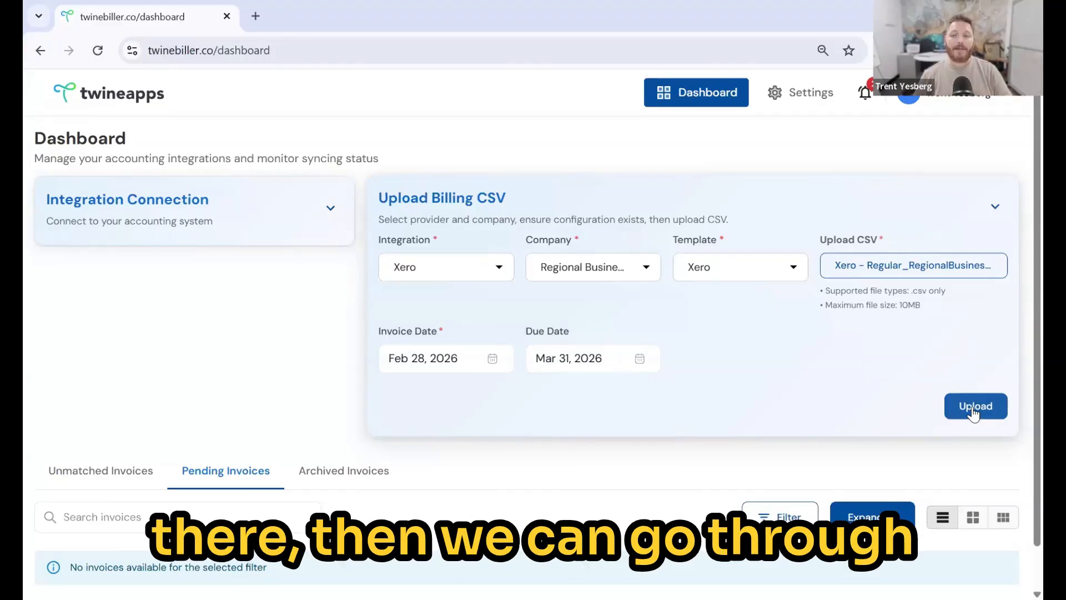
left_click(973, 409)
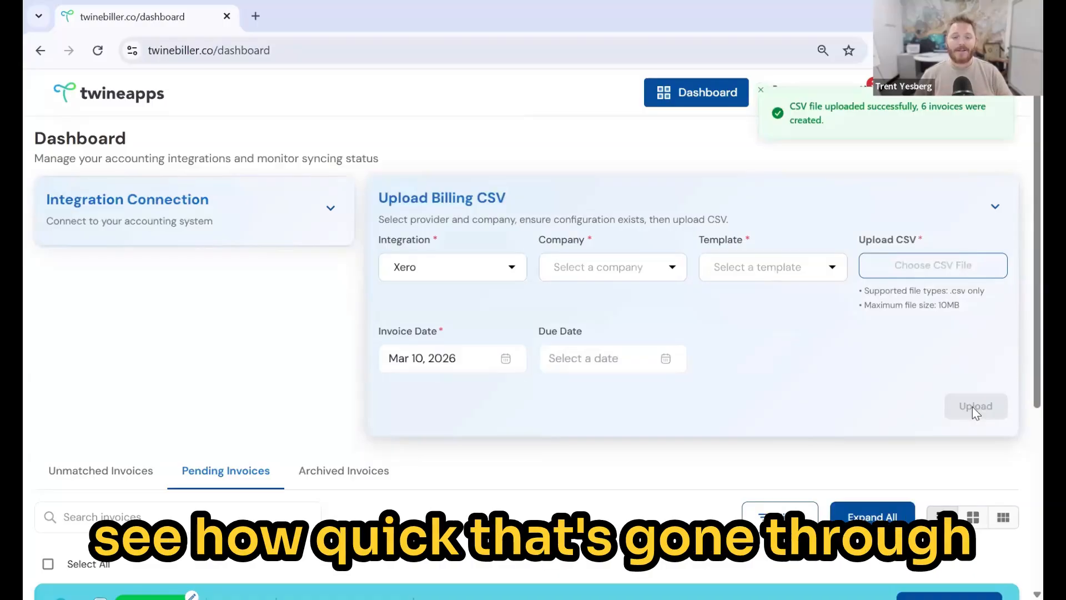
- Set the QRS Traders Xero Subscription line's DUO category to Bookkeeping and save it
scroll(726, 436, "down", 4)
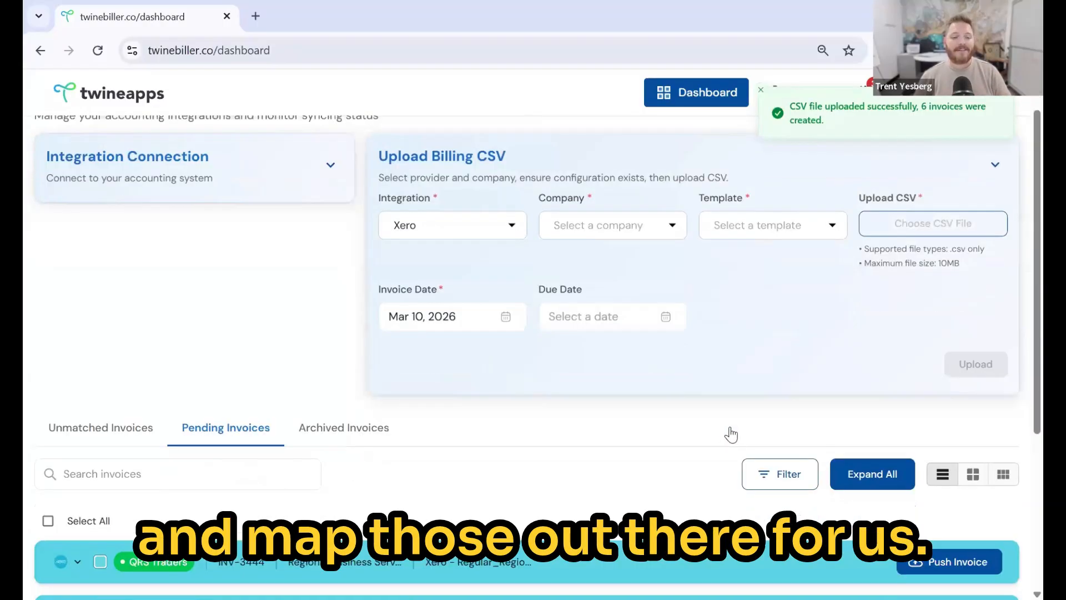
scroll(739, 431, "down", 1)
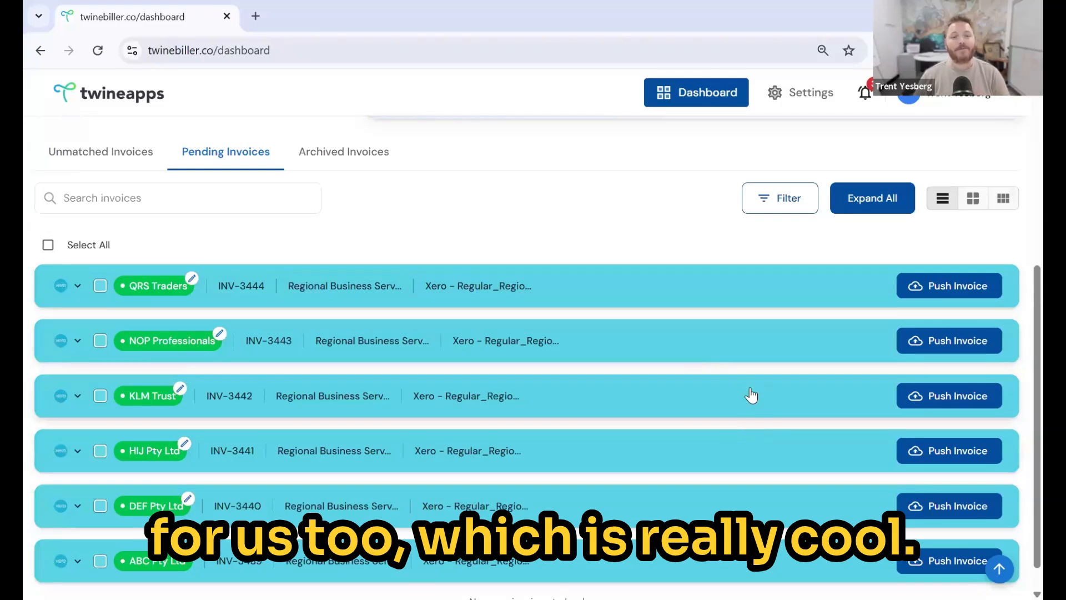
left_click(357, 289)
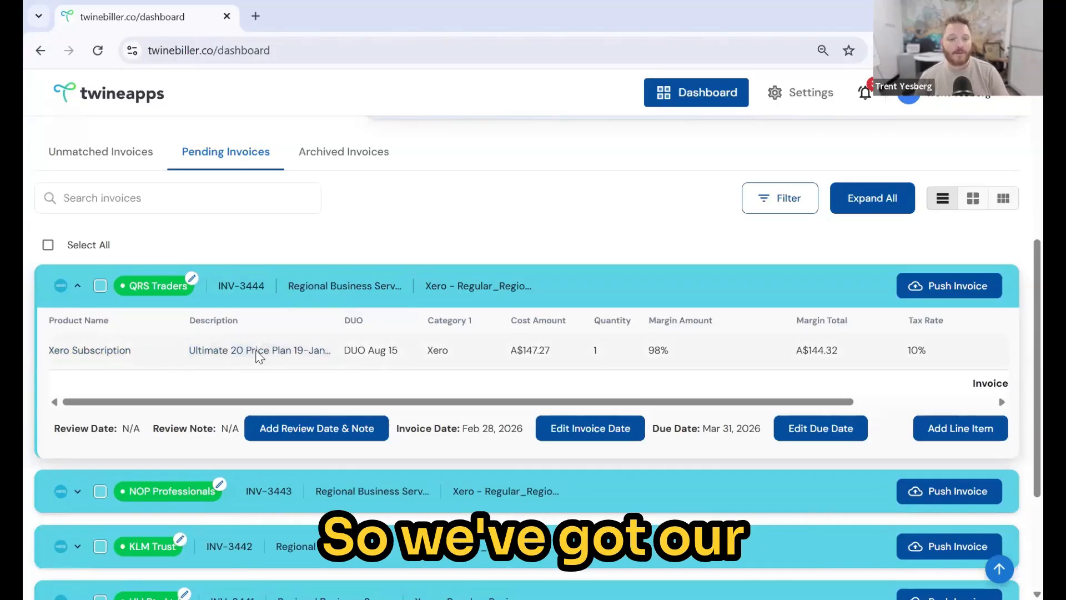
left_click(380, 353)
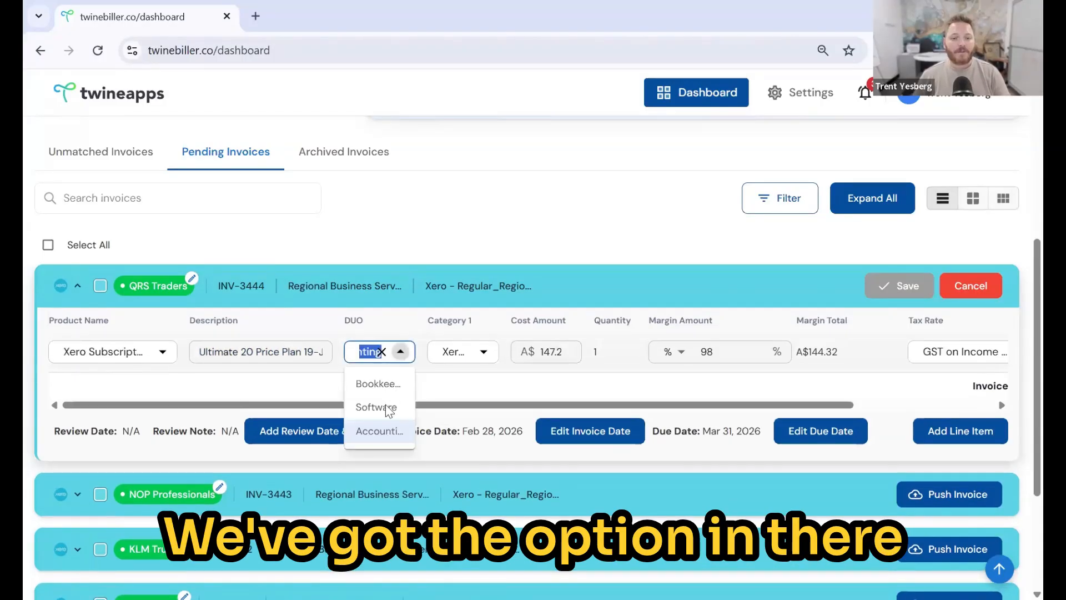
left_click(387, 382)
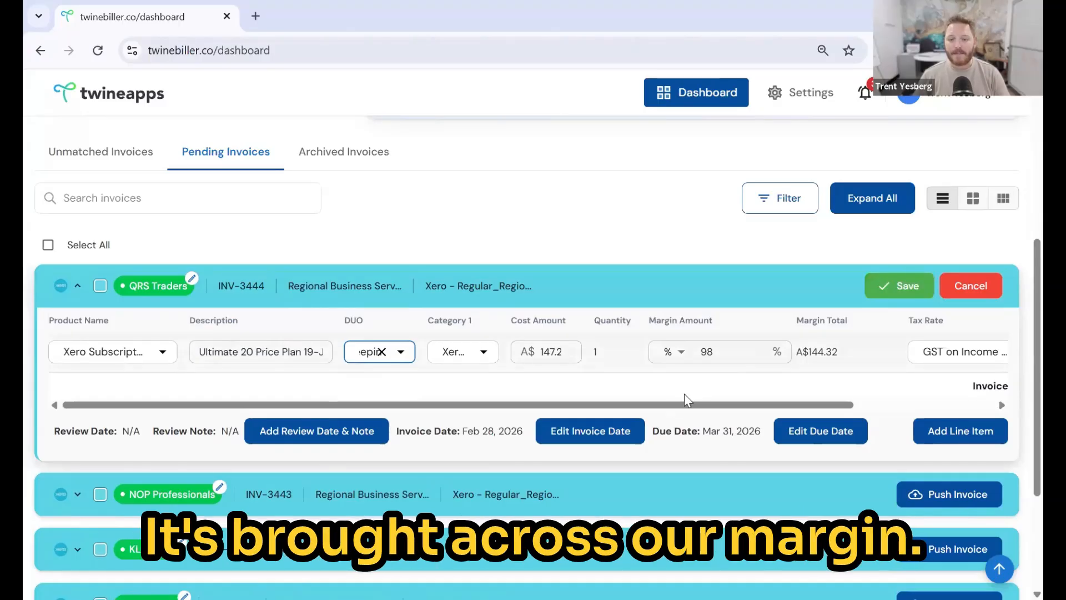
left_click_drag(748, 406, 930, 410)
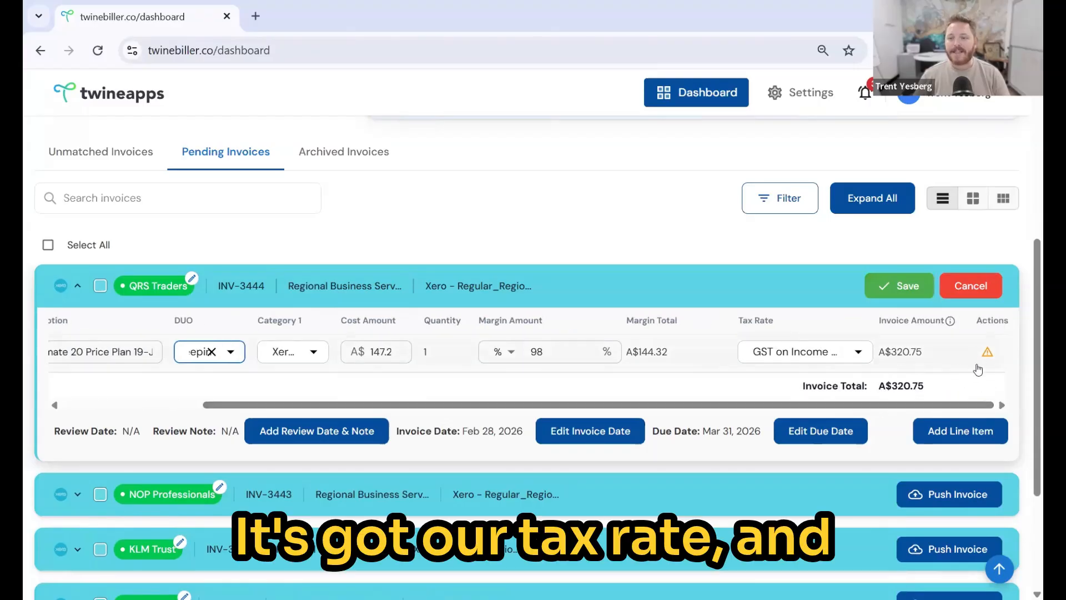
left_click(912, 293)
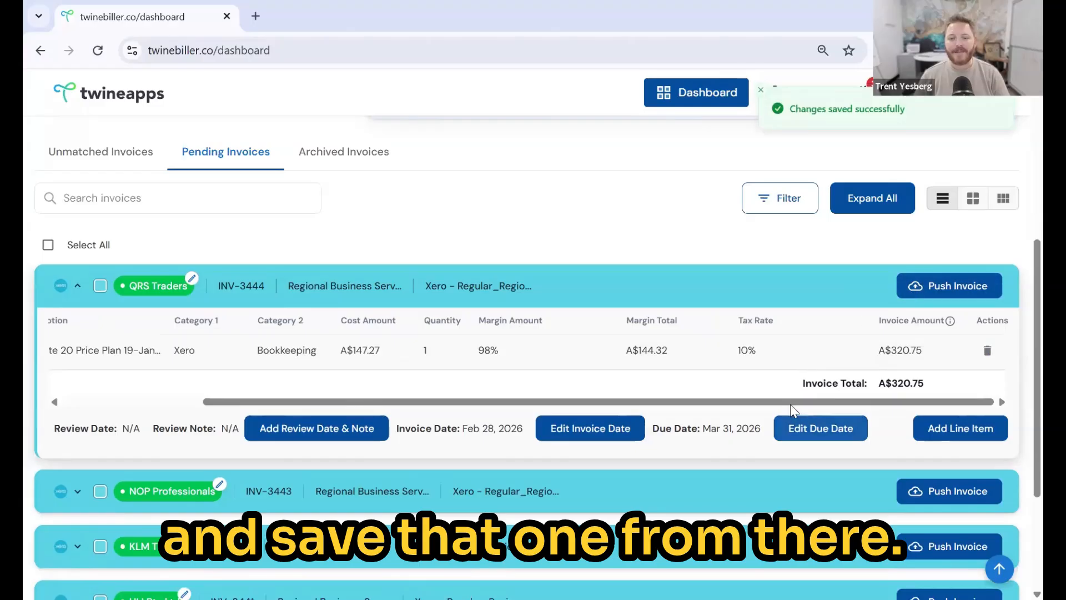
left_click_drag(642, 406, 395, 416)
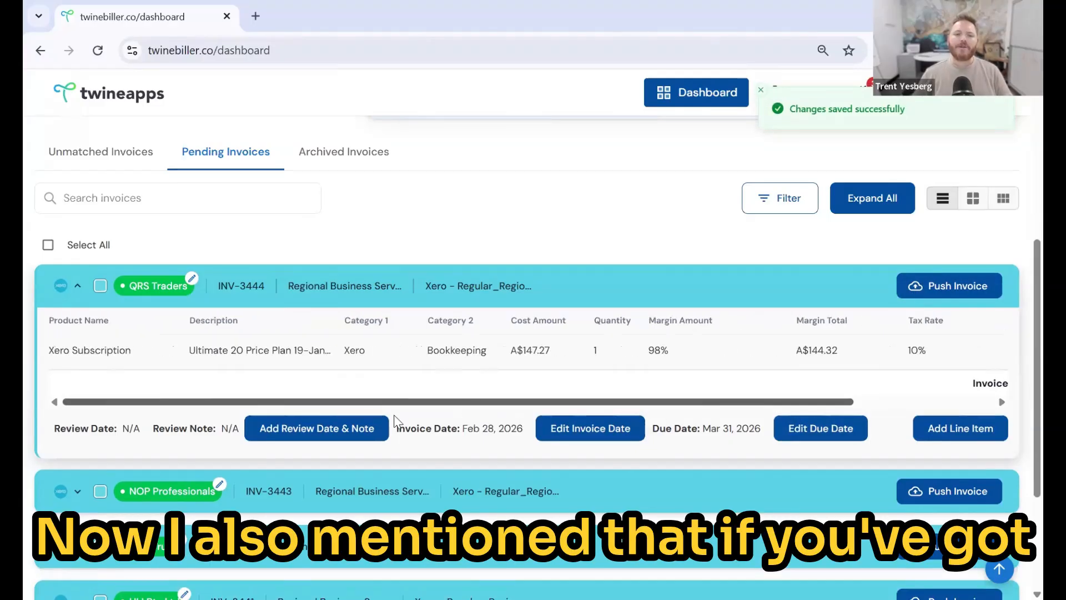
- Give invoice INV-3444 a review date of May 31, 2026 with the note 'Review Pricing'
left_click(326, 438)
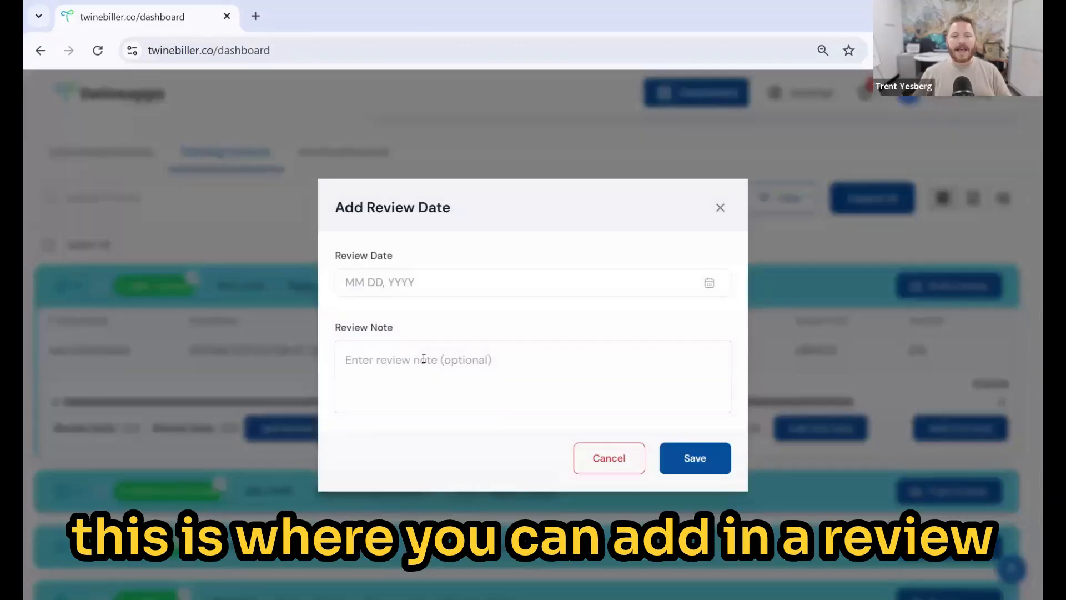
left_click(439, 289)
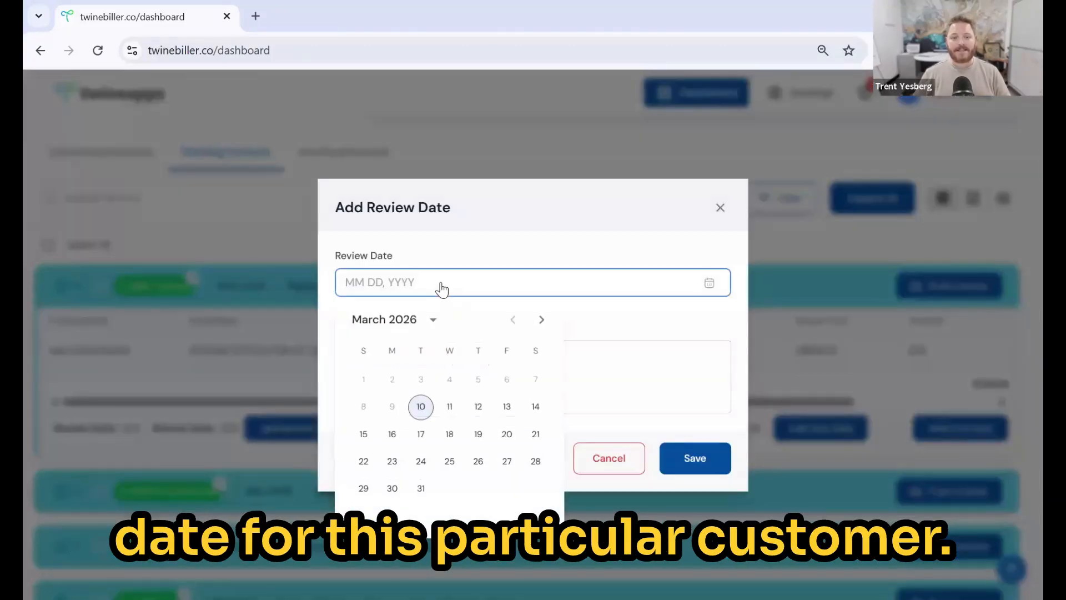
left_click(541, 319)
left_click(541, 319)
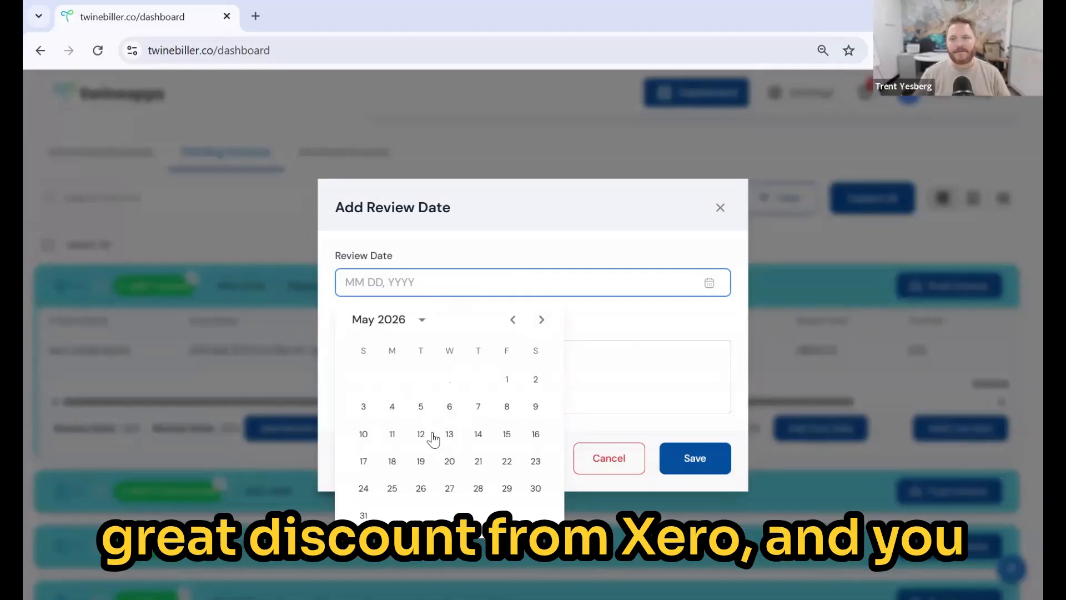
left_click(363, 516)
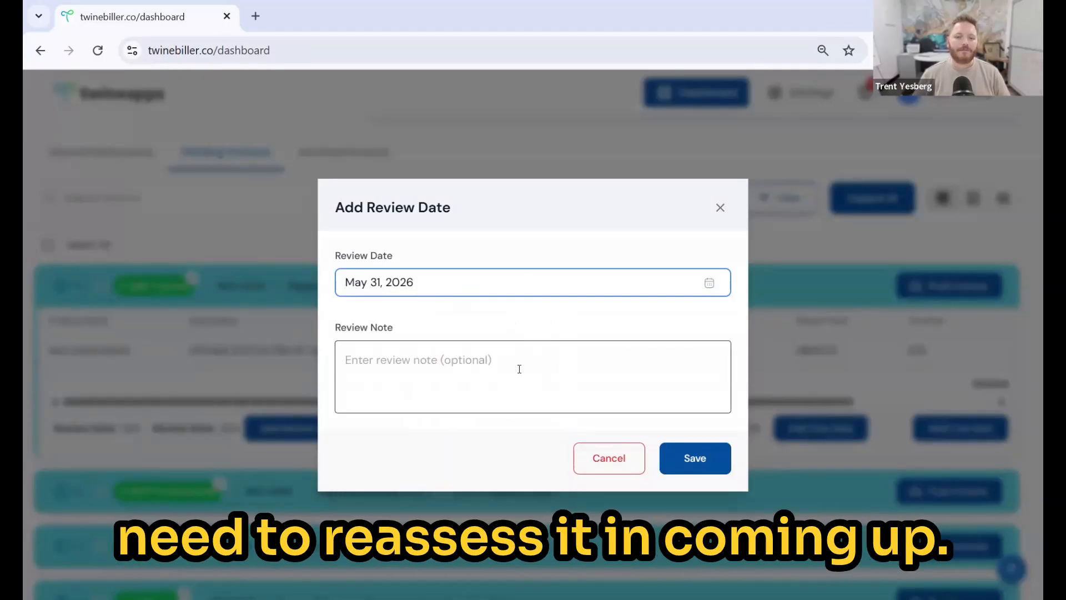
left_click(520, 368)
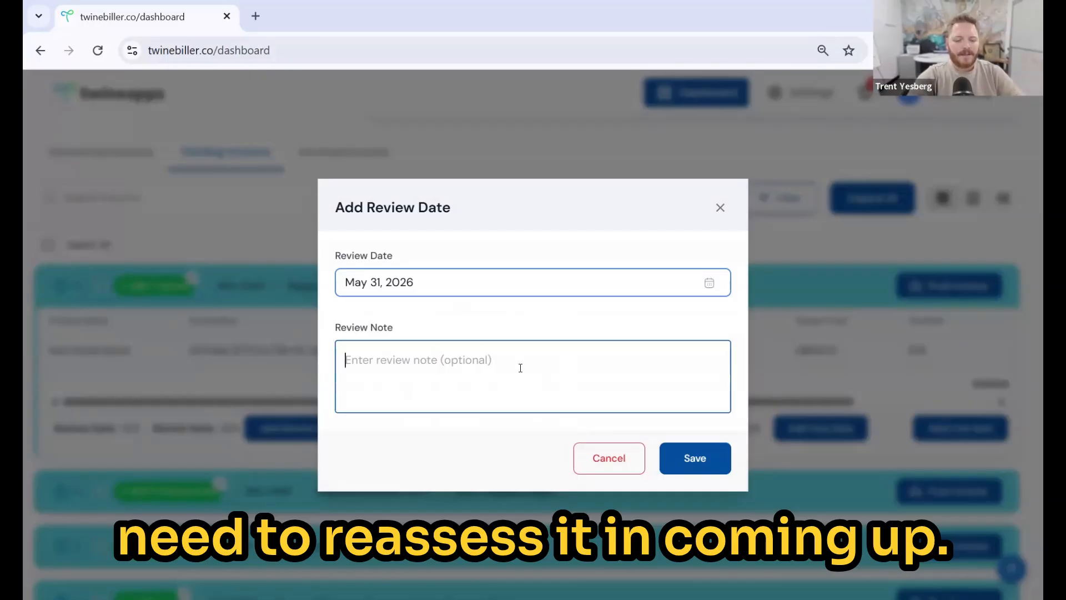
type("Review Pr")
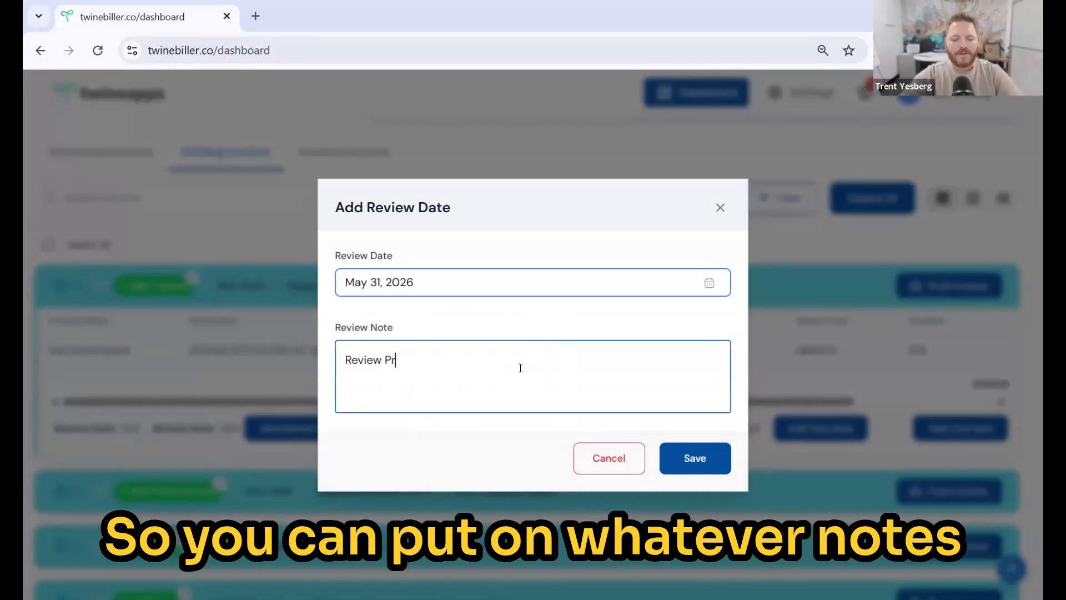
type("icing")
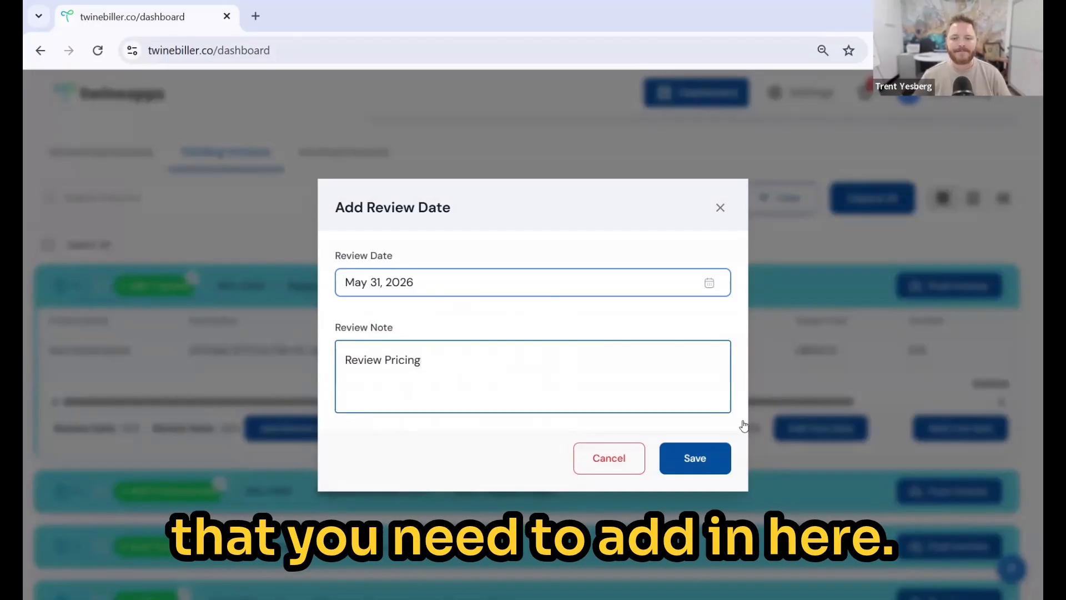
left_click(694, 457)
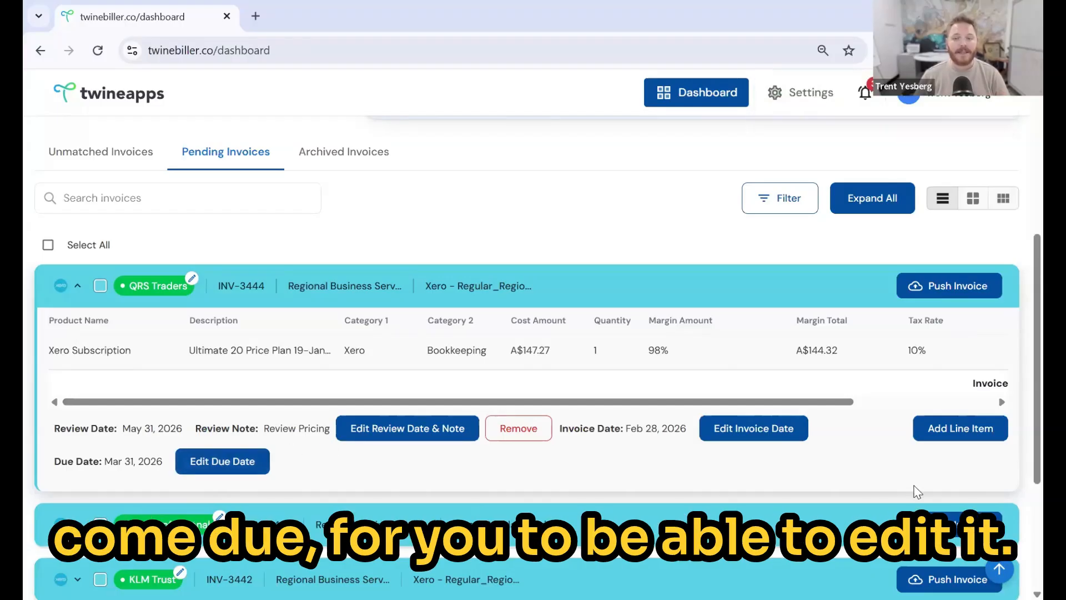
- Add an Accounting line with Category 1 Xero, Category 2 Accounting and GST on Income (10%)
left_click(961, 435)
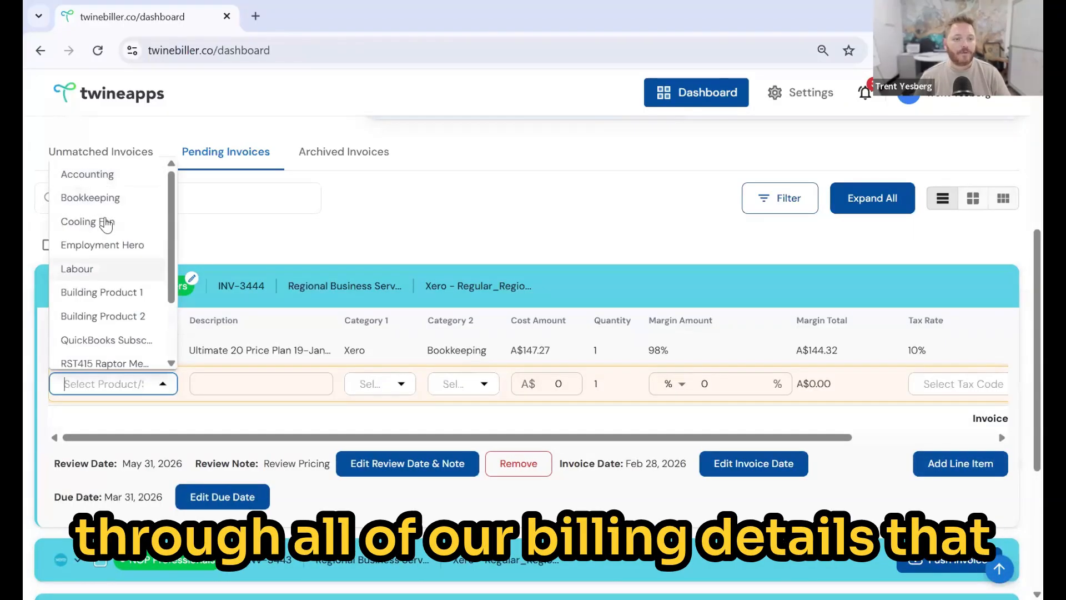
left_click(104, 177)
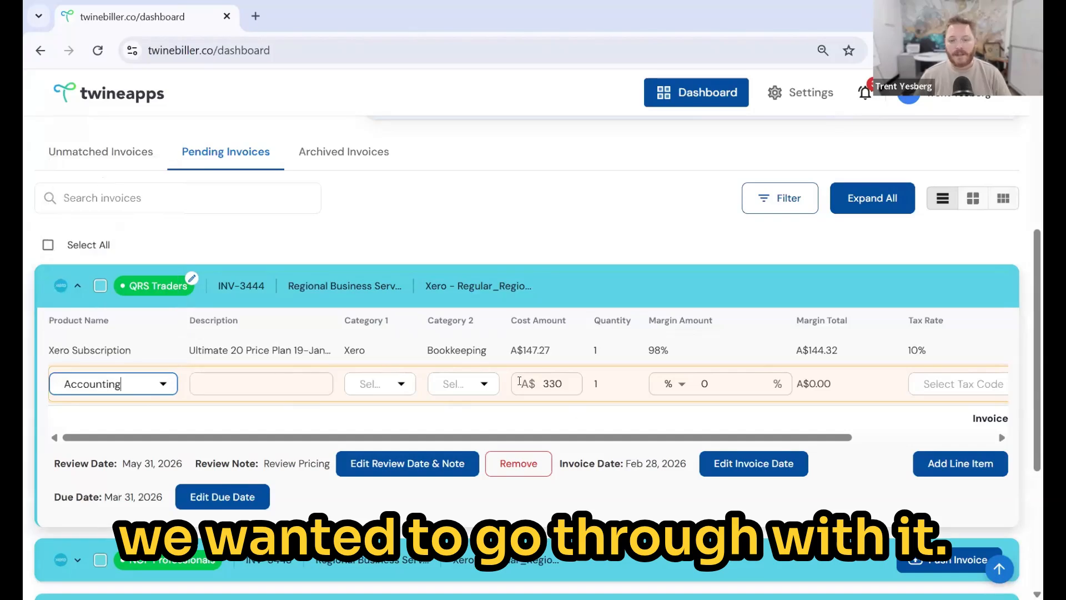
left_click(404, 384)
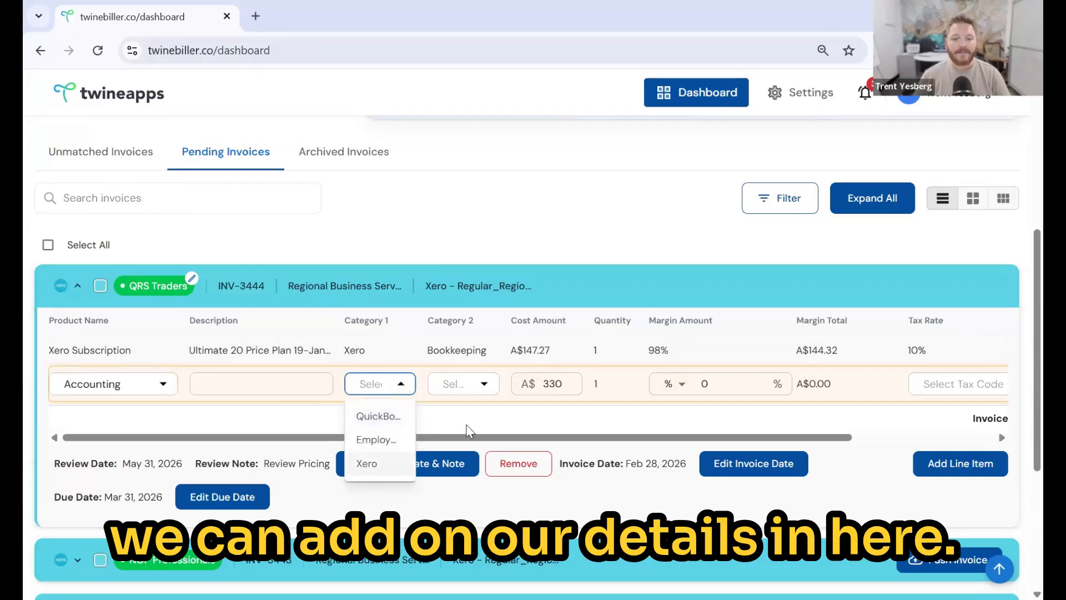
left_click(367, 463)
left_click(464, 383)
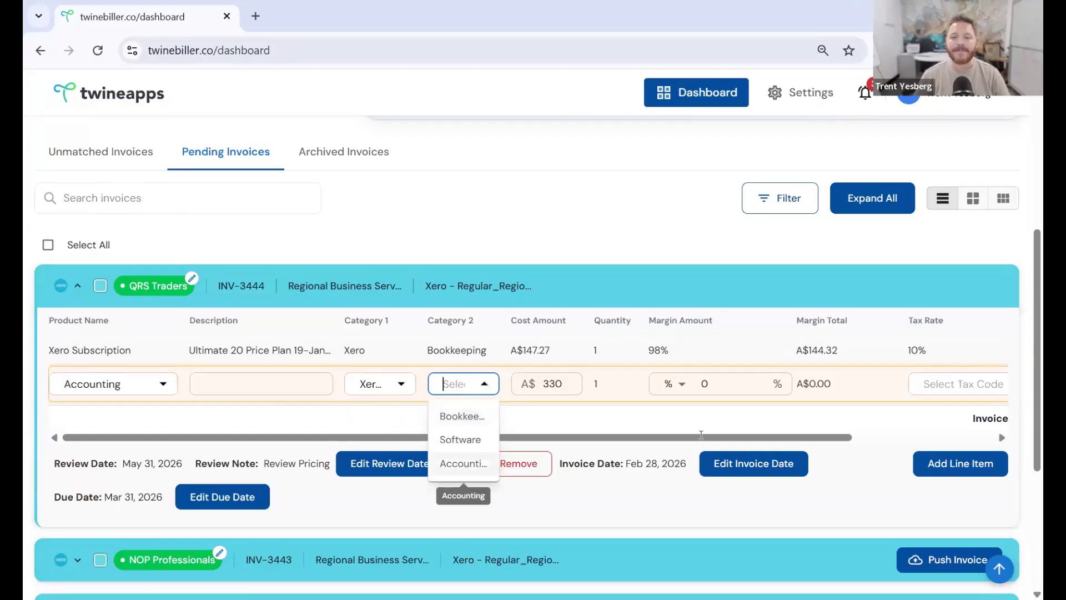
left_click(463, 464)
left_click_drag(800, 436, 966, 439)
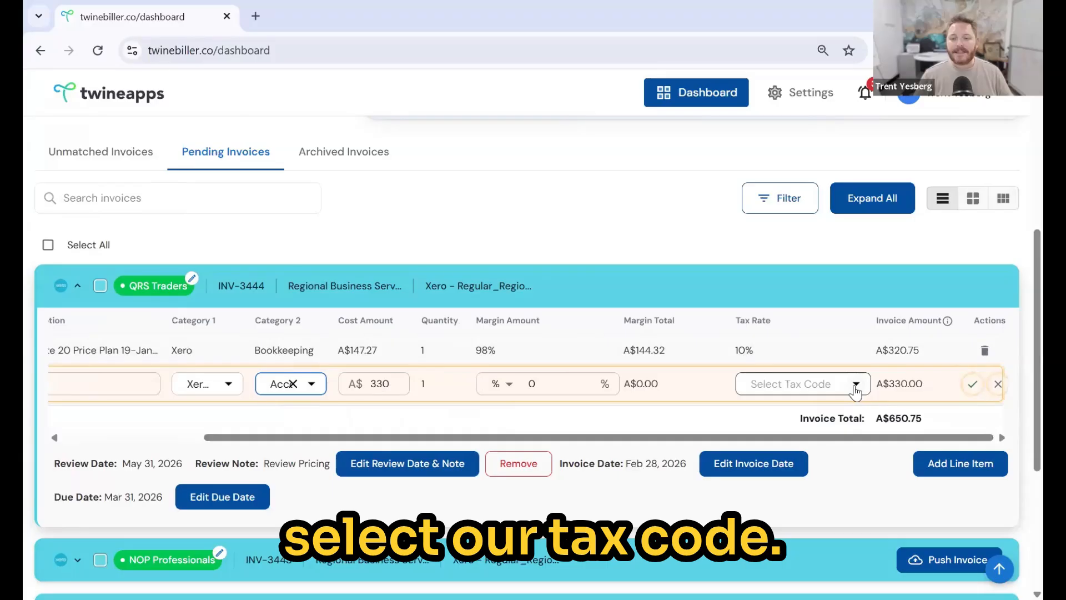
left_click(856, 384)
left_click(826, 422)
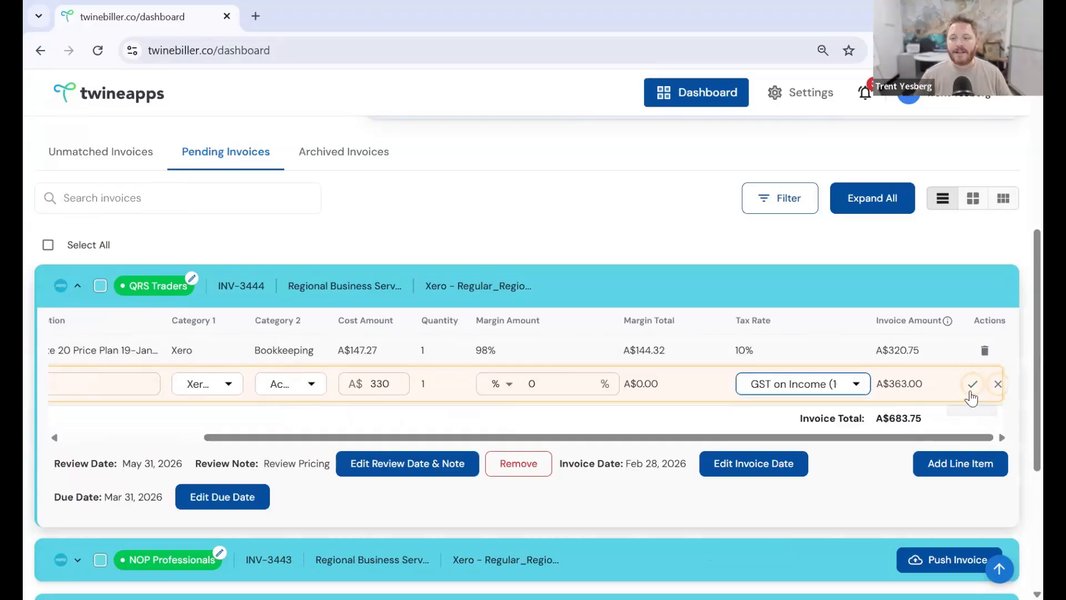
left_click(972, 384)
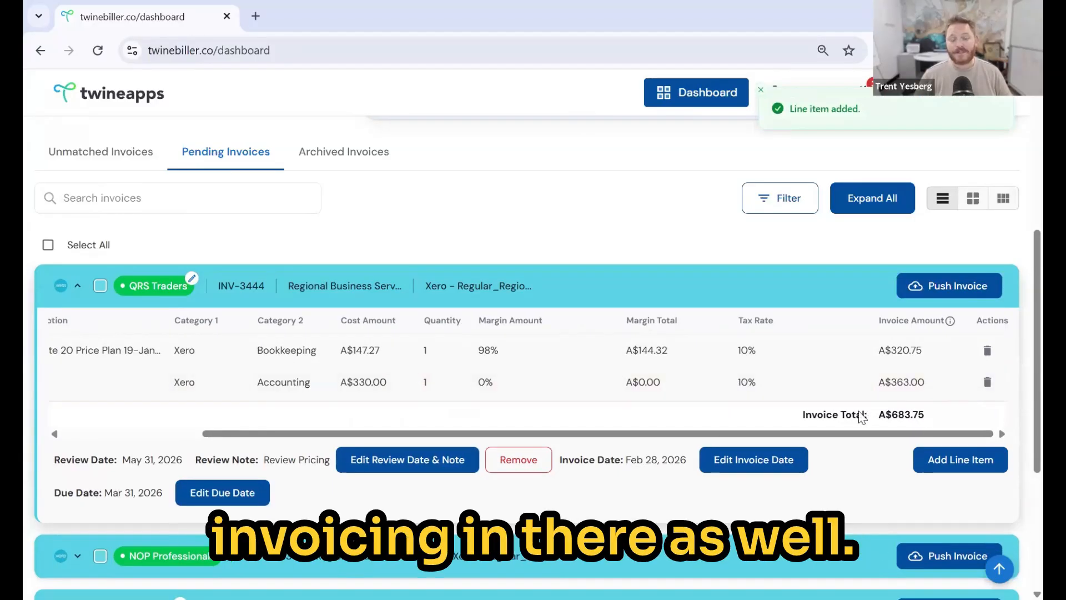
left_click_drag(694, 434, 525, 434)
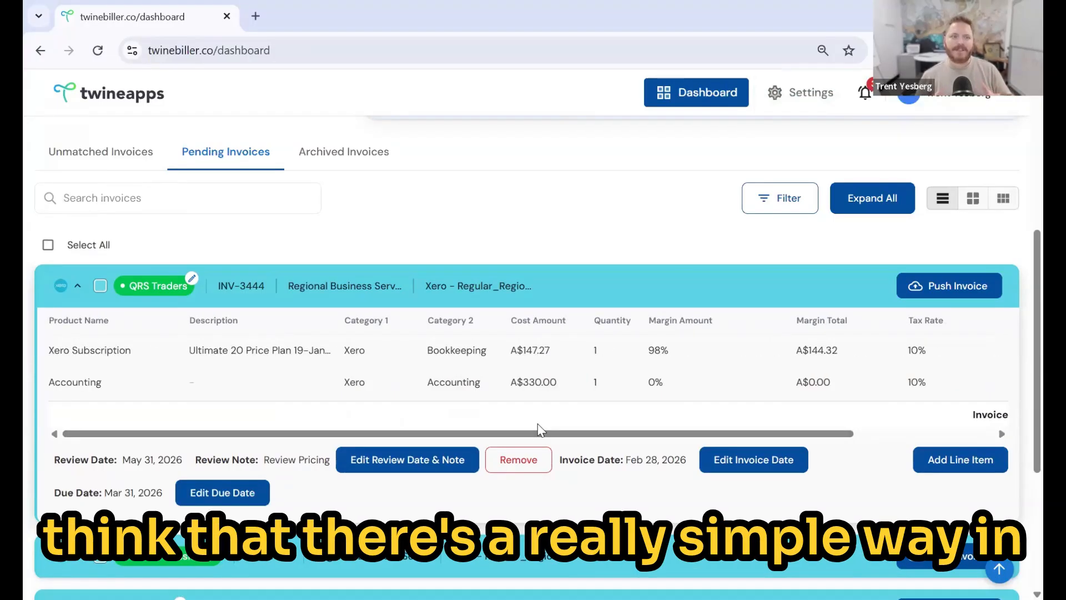
- Collapse QRS Traders, look over the NOP Professionals and KLM Trust invoice details, then collapse them
left_click(530, 281)
left_click(483, 334)
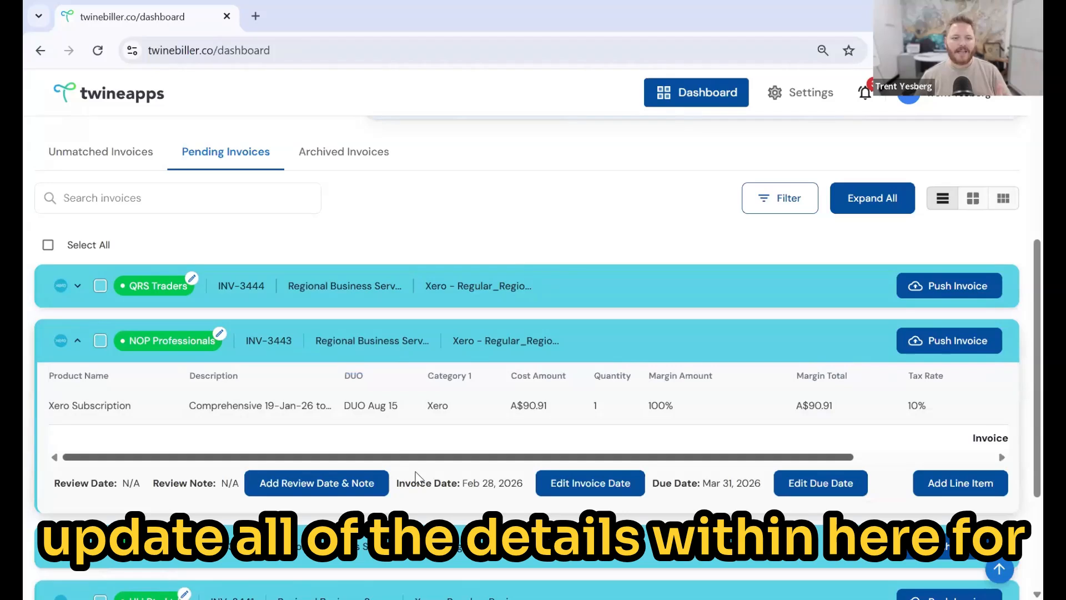
left_click(413, 559)
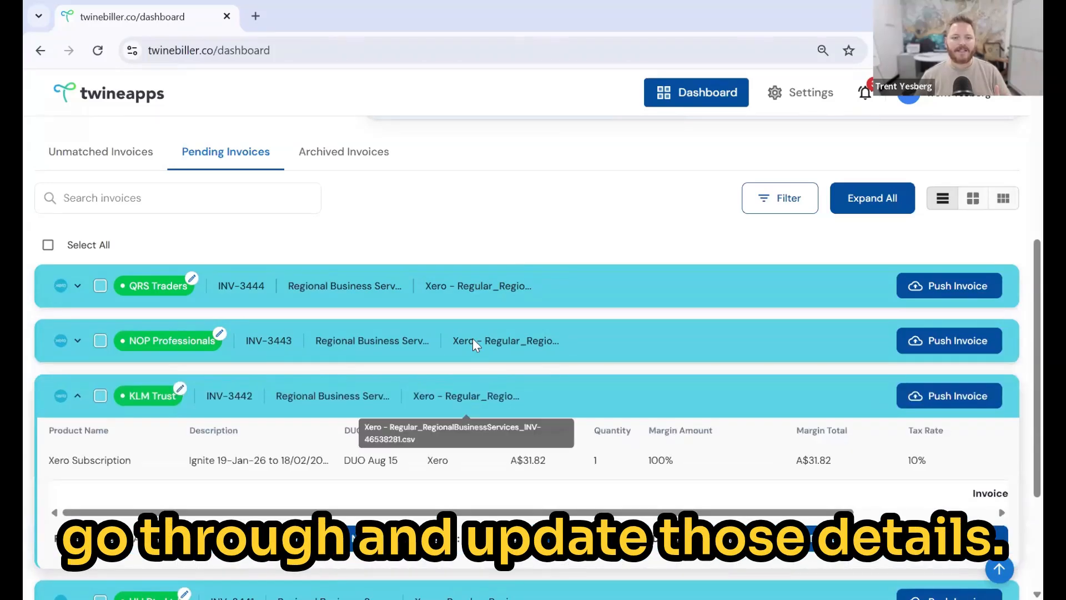
left_click(432, 350)
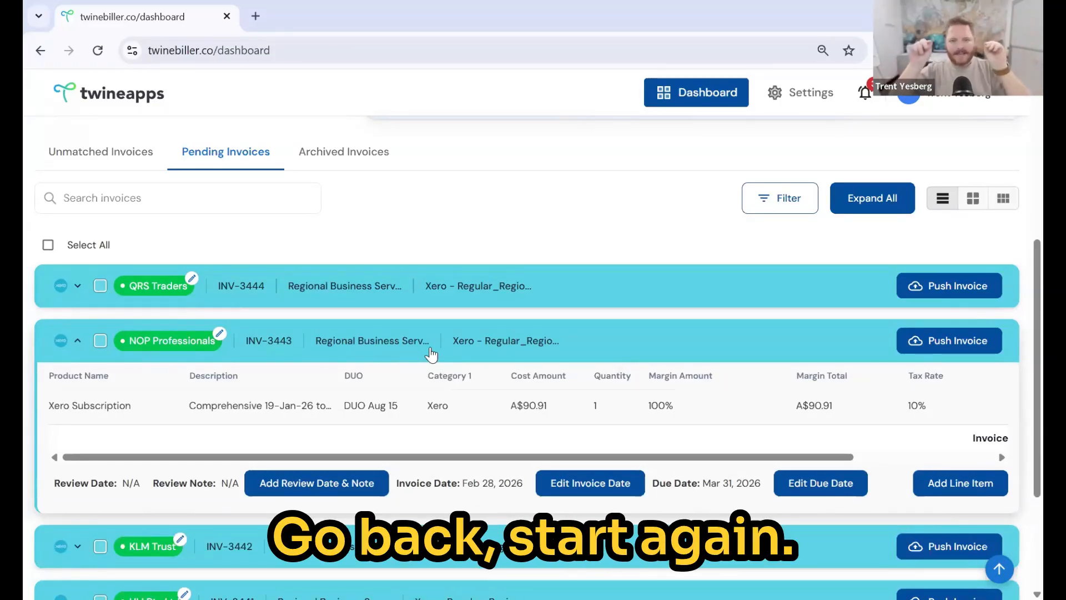
left_click(431, 354)
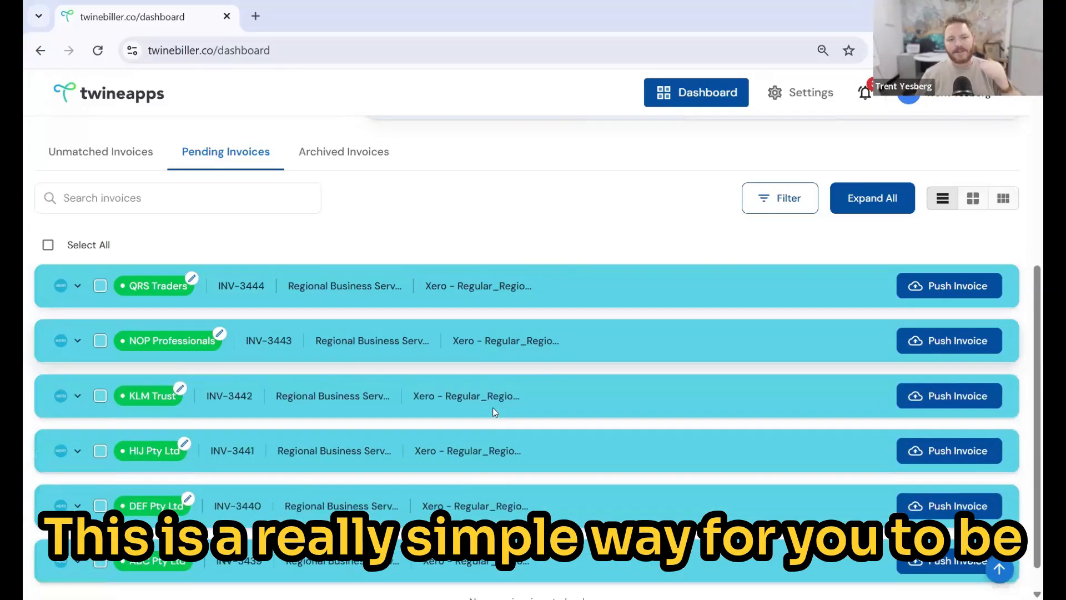
- Show the Unmatched Invoices list, which contains no invoices
scroll(509, 431, "down", 1)
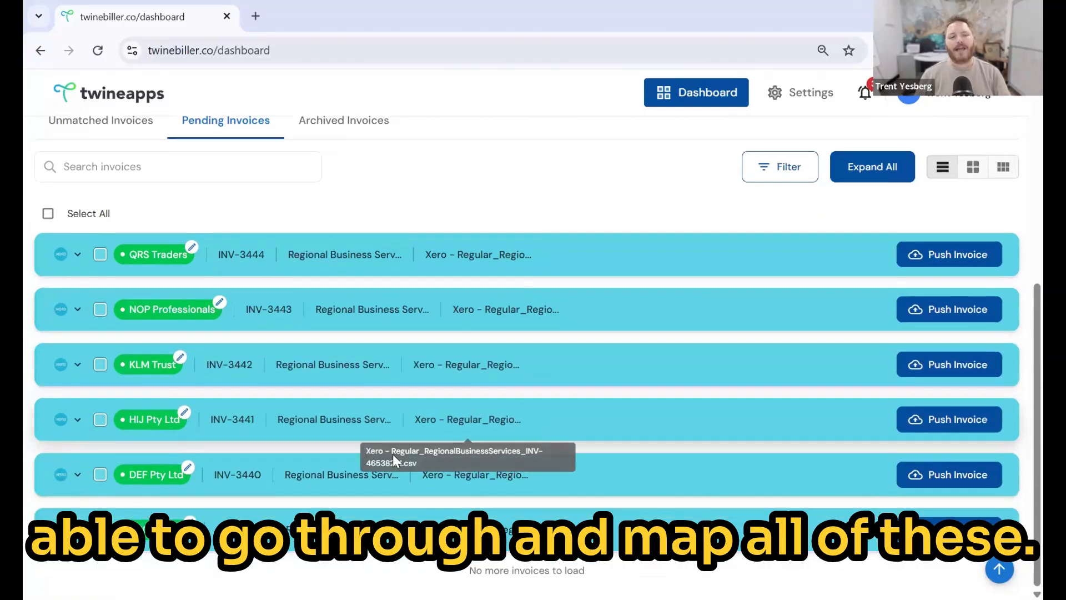
scroll(485, 450, "up", 1)
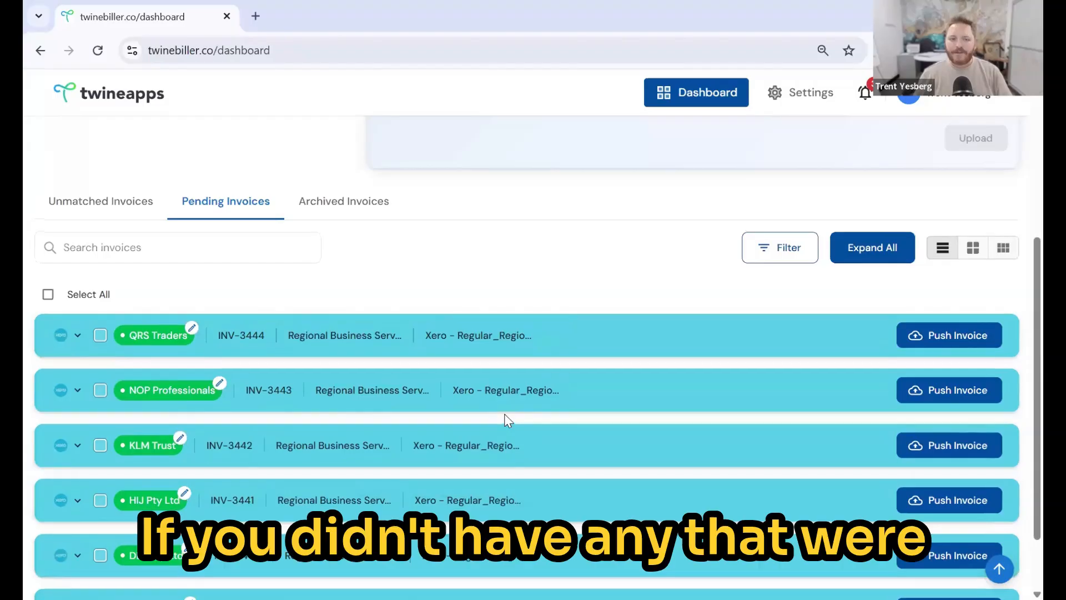
scroll(504, 415, "up", 1)
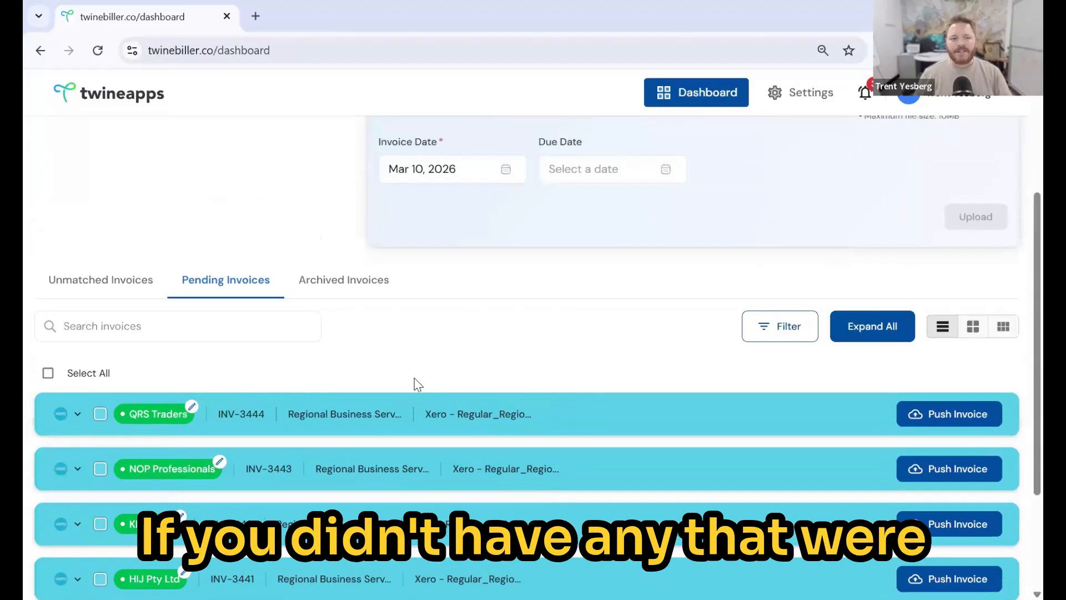
left_click(84, 283)
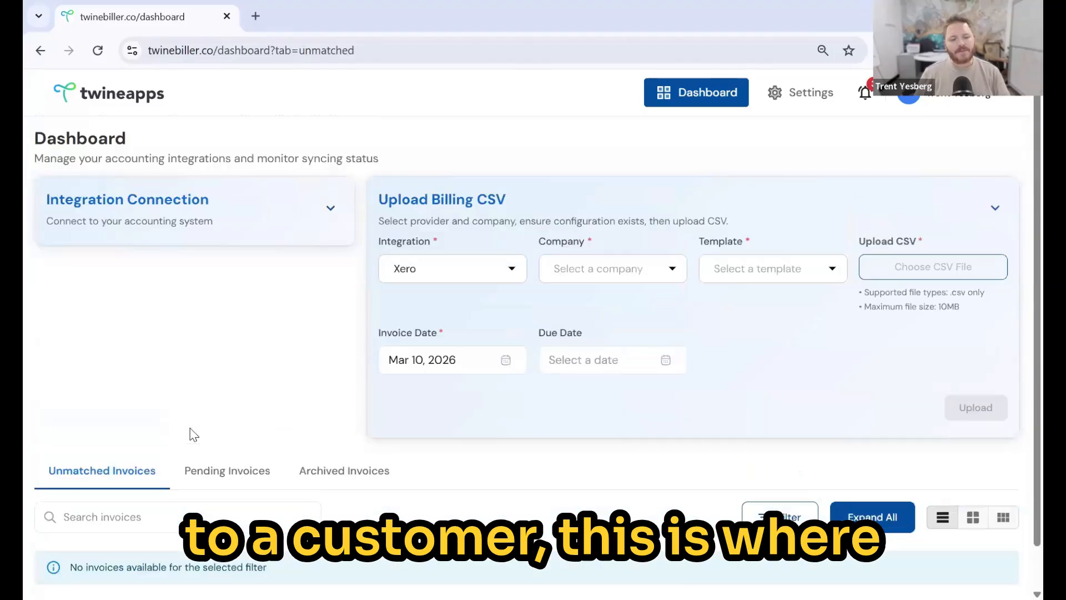
- Return to the Pending Invoices list
scroll(166, 461, "up", 1)
scroll(221, 431, "down", 1)
left_click(222, 424)
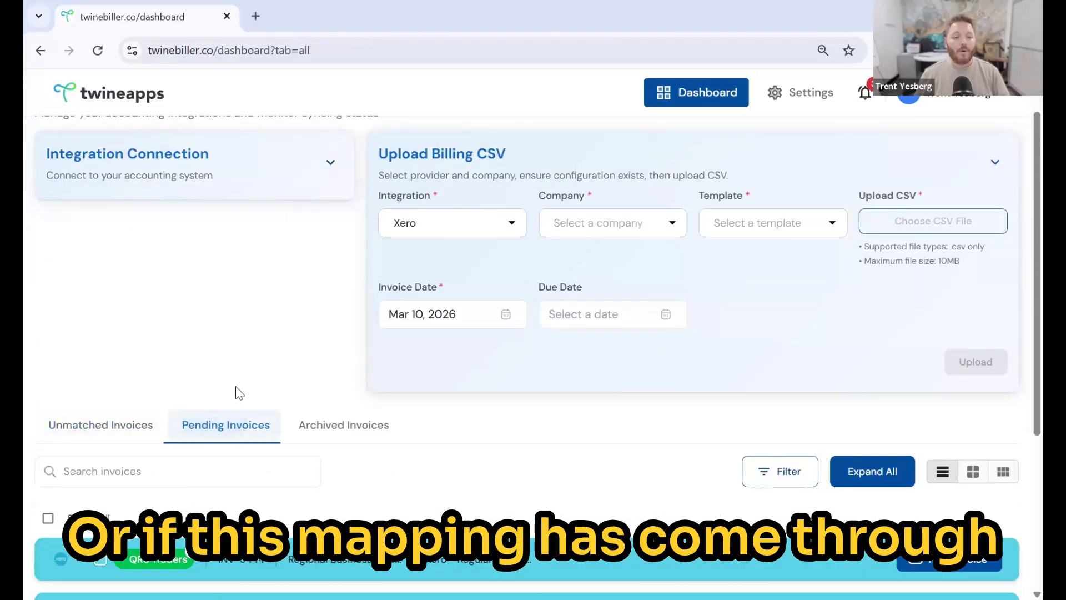
scroll(166, 369, "down", 6)
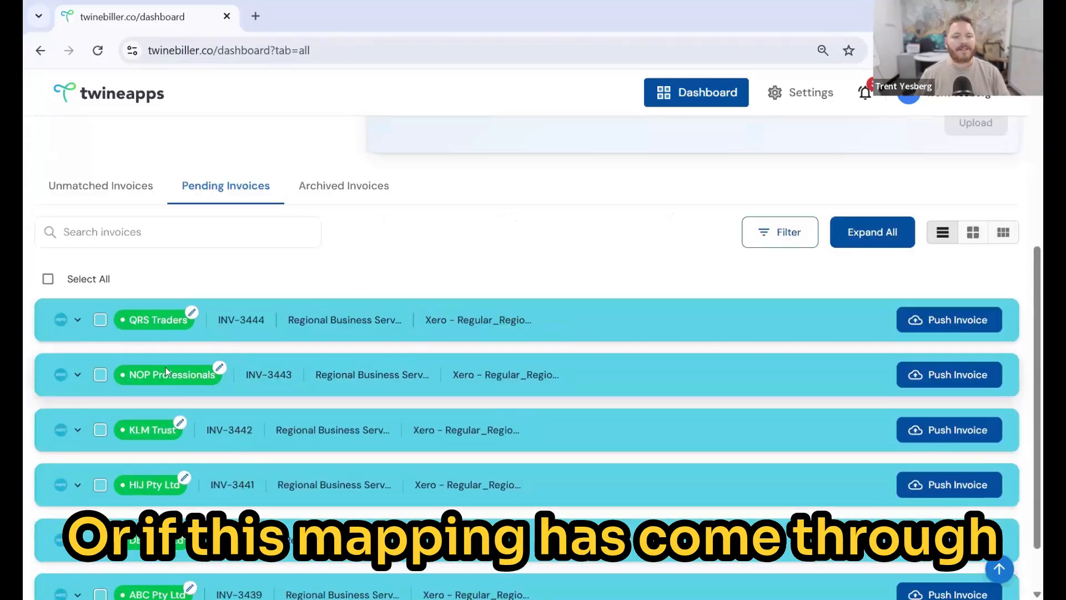
- Start remapping QRS Traders to another client, then cancel, keeping INV-3444's current client
left_click(192, 313)
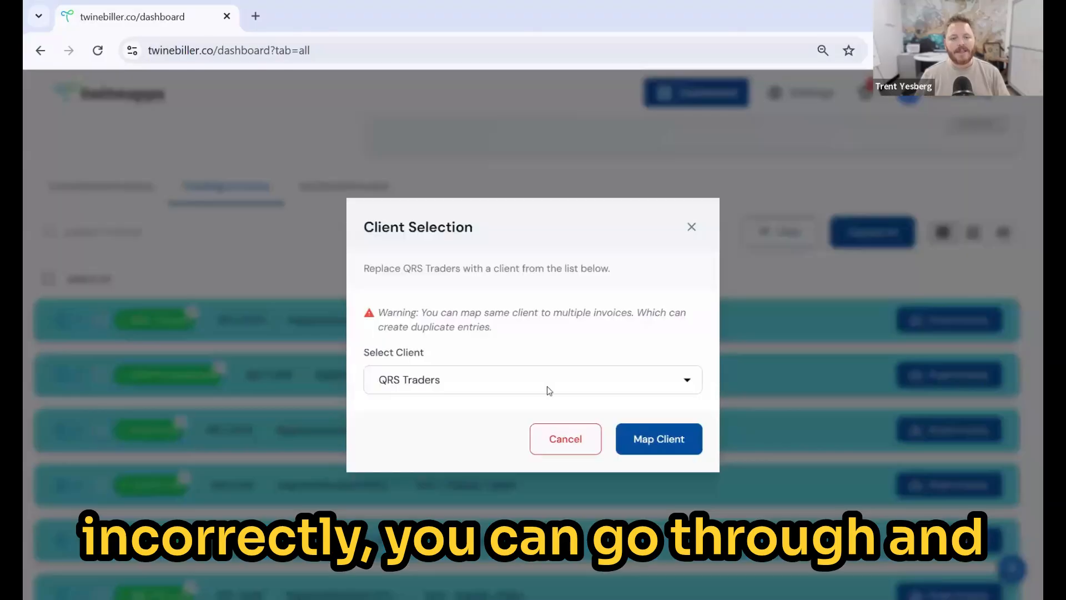
left_click(688, 382)
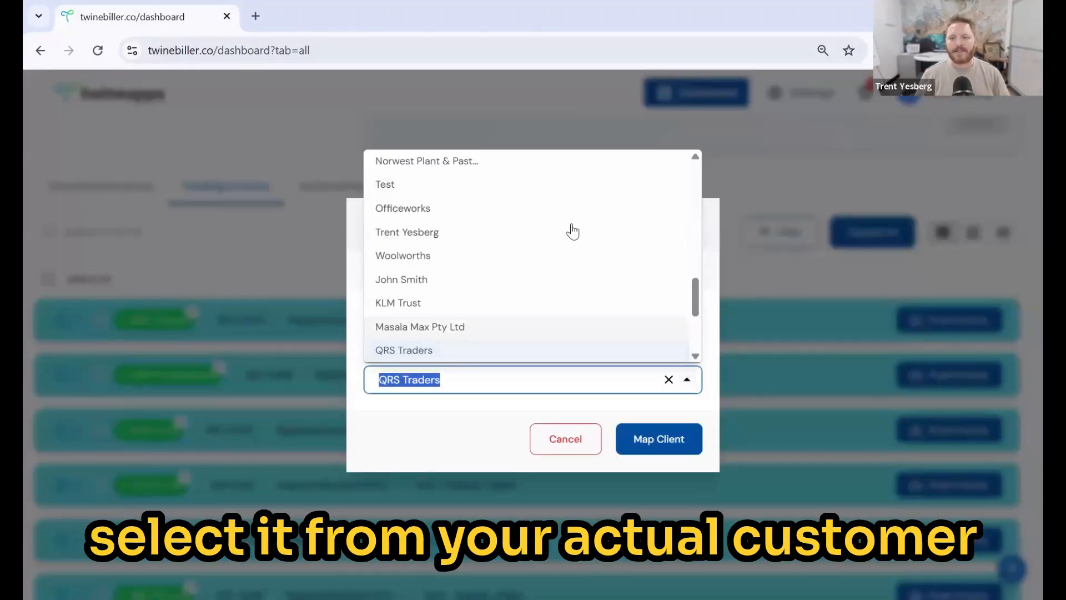
left_click(561, 452)
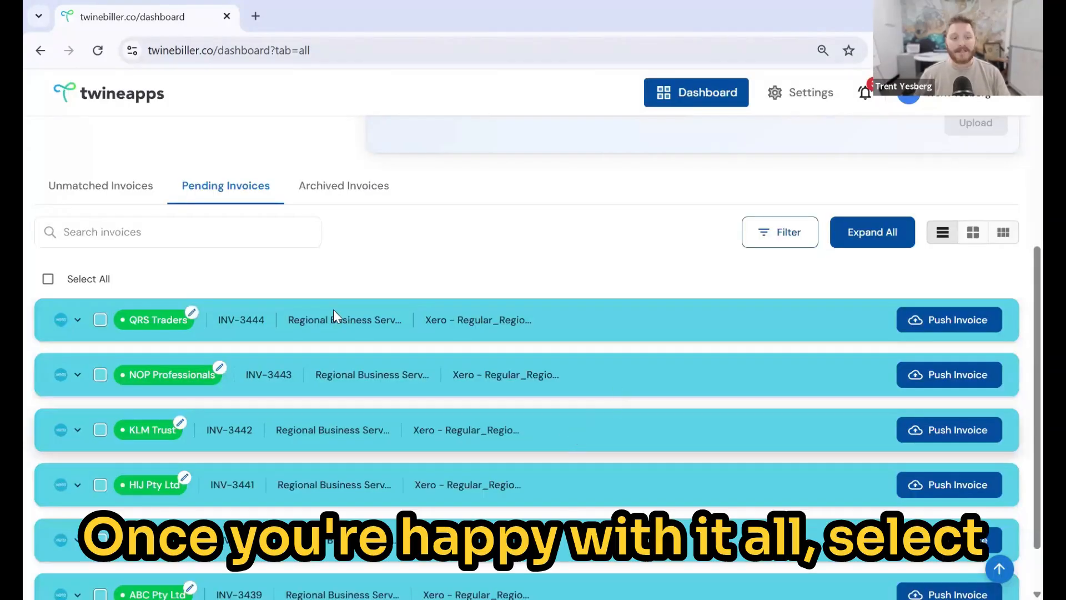
- Select all six pending invoices and push them to Xero, confirming the push
left_click(49, 280)
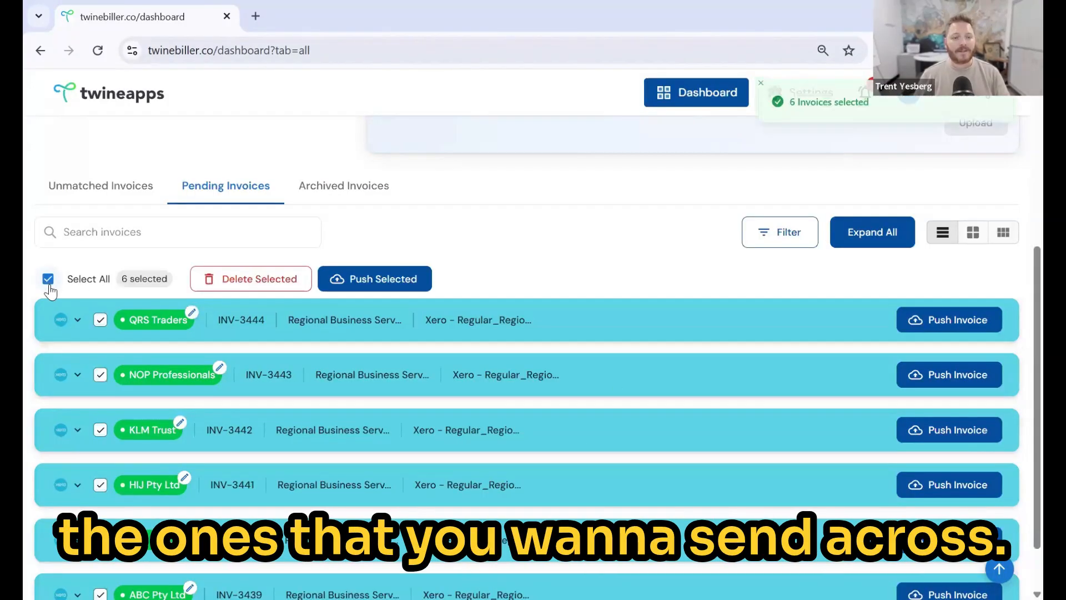
left_click(381, 282)
left_click(649, 368)
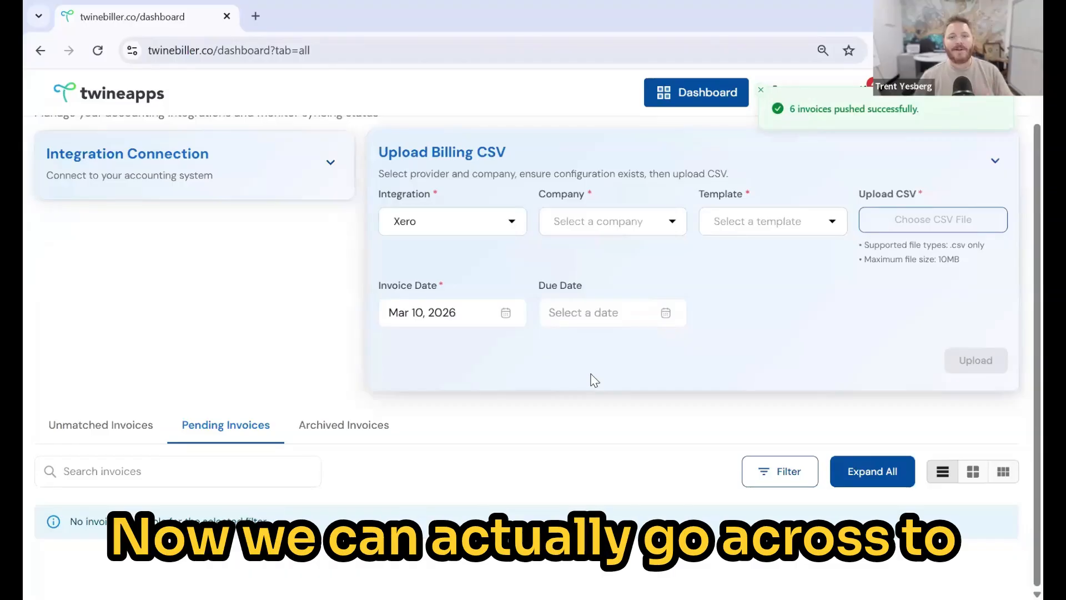
- From the Archived Invoices list, open QRS Traders' invoice INV-0059 in Xero
left_click(322, 429)
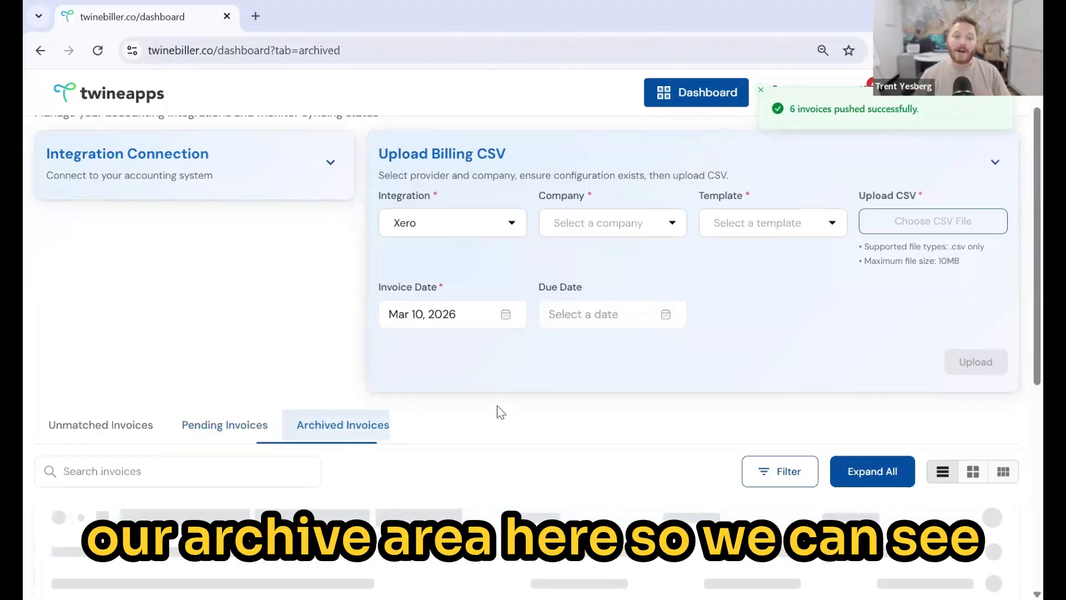
scroll(513, 409, "down", 1)
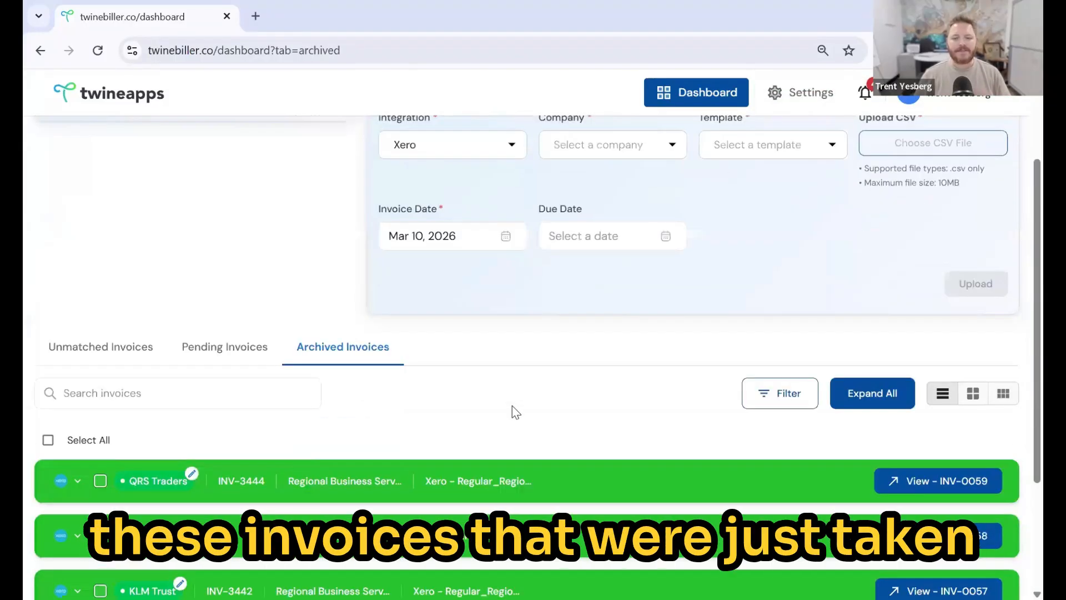
left_click(923, 480)
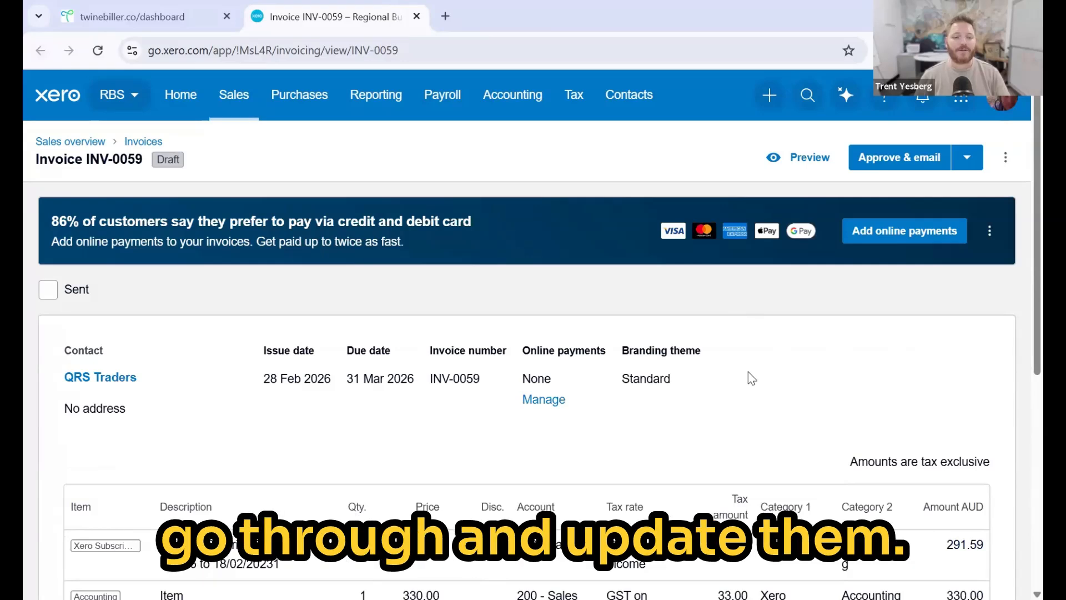
- Review draft INV-0059's Bookkeeping and Accounting lines totalling 683.75, then return to Twine Biller
scroll(748, 371, "down", 1)
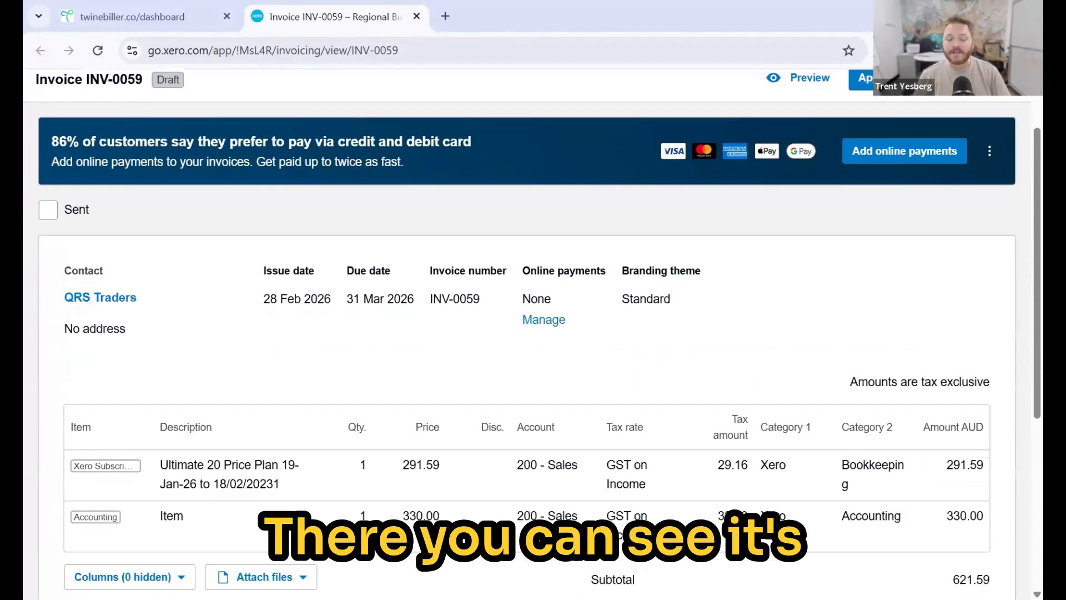
scroll(526, 333, "down", 1)
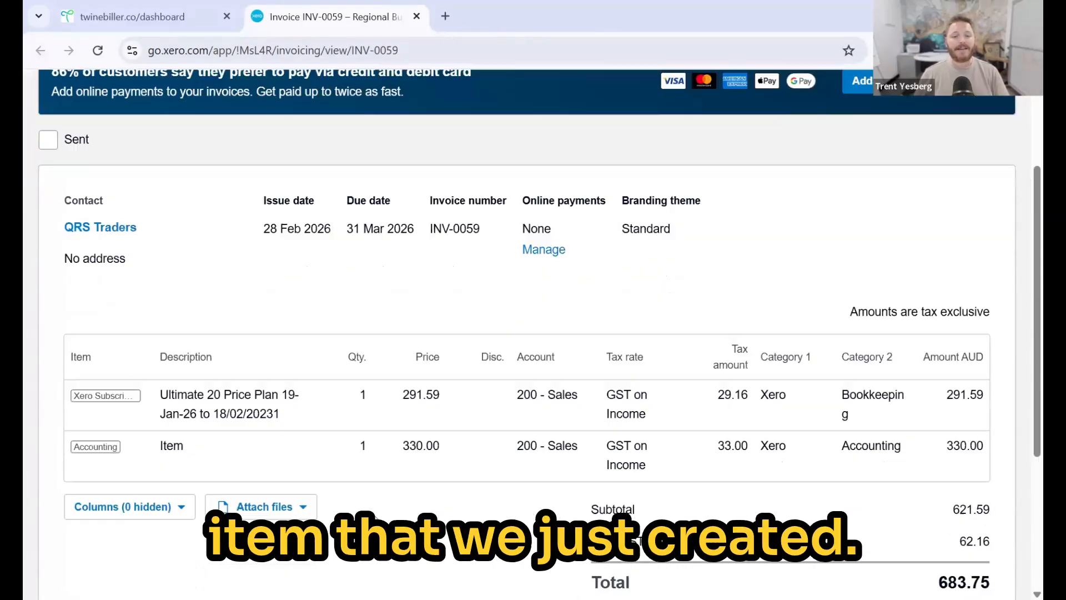
scroll(375, 513, "down", 2)
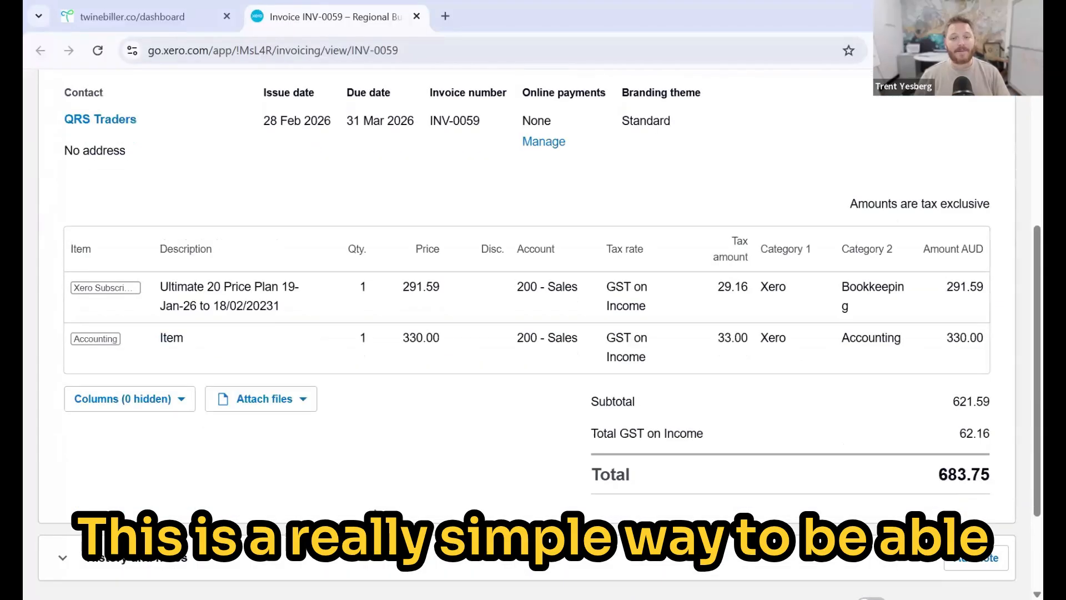
scroll(377, 510, "up", 3)
scroll(373, 506, "up", 1)
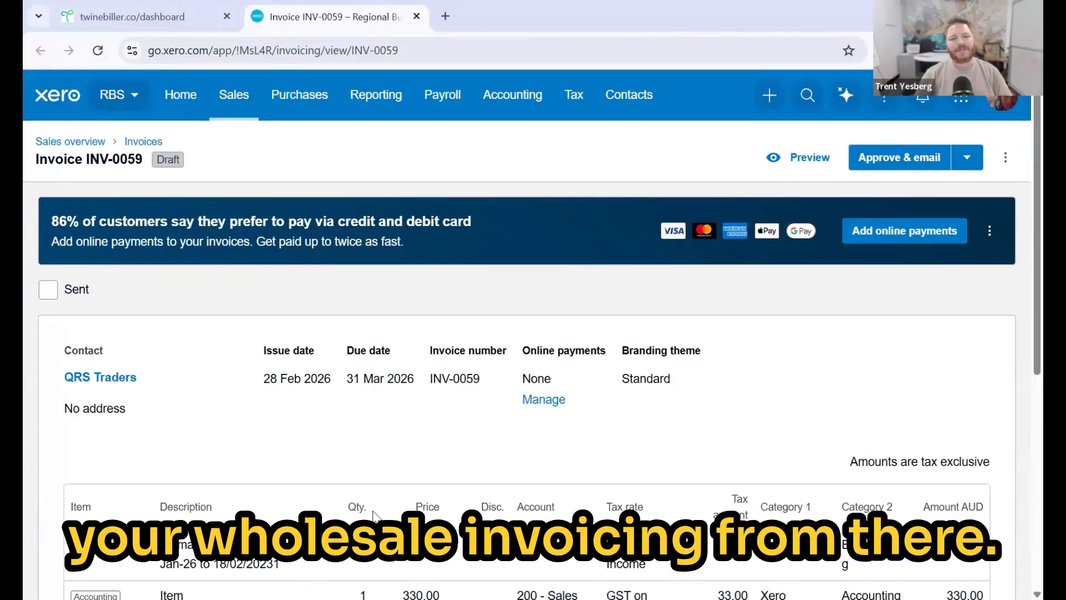
left_click(121, 15)
- Glance at notifications, then open the account menu with User Management, Audit Trail and Logout
scroll(522, 378, "up", 2)
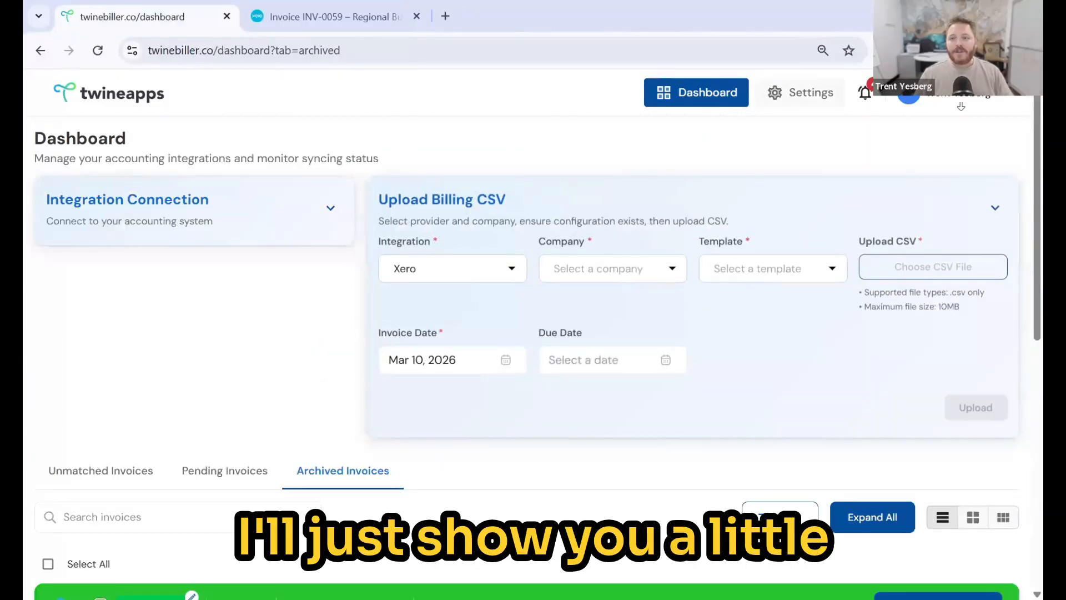
left_click(866, 94)
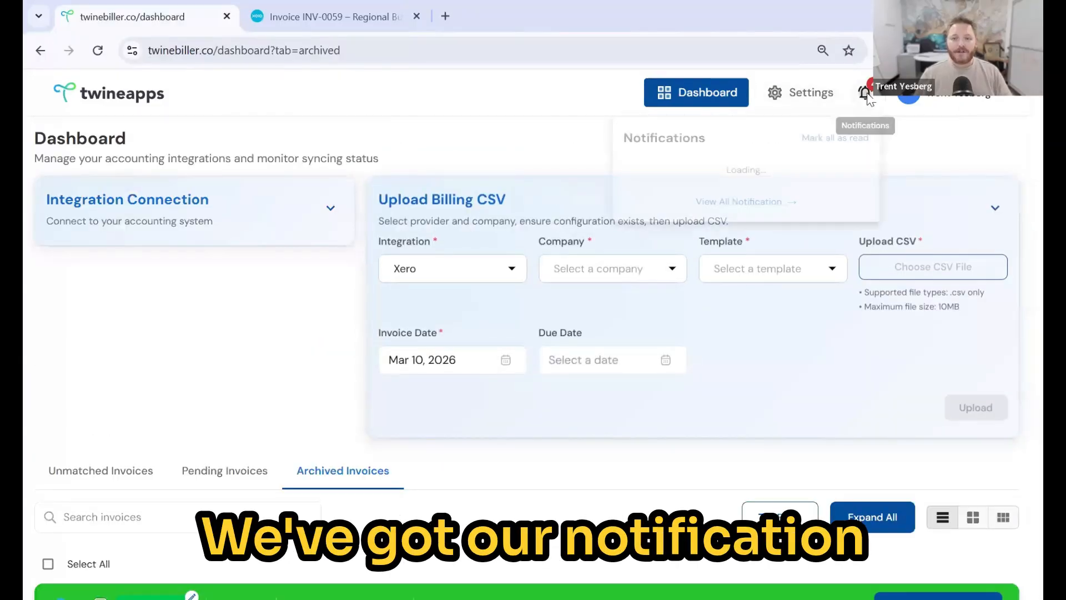
left_click(942, 113)
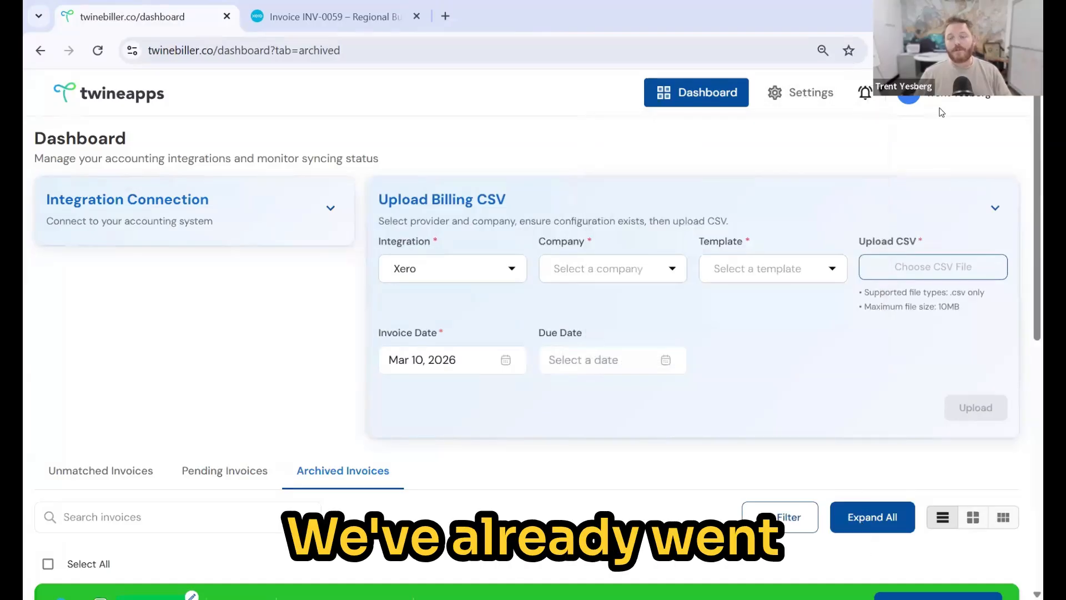
left_click(997, 108)
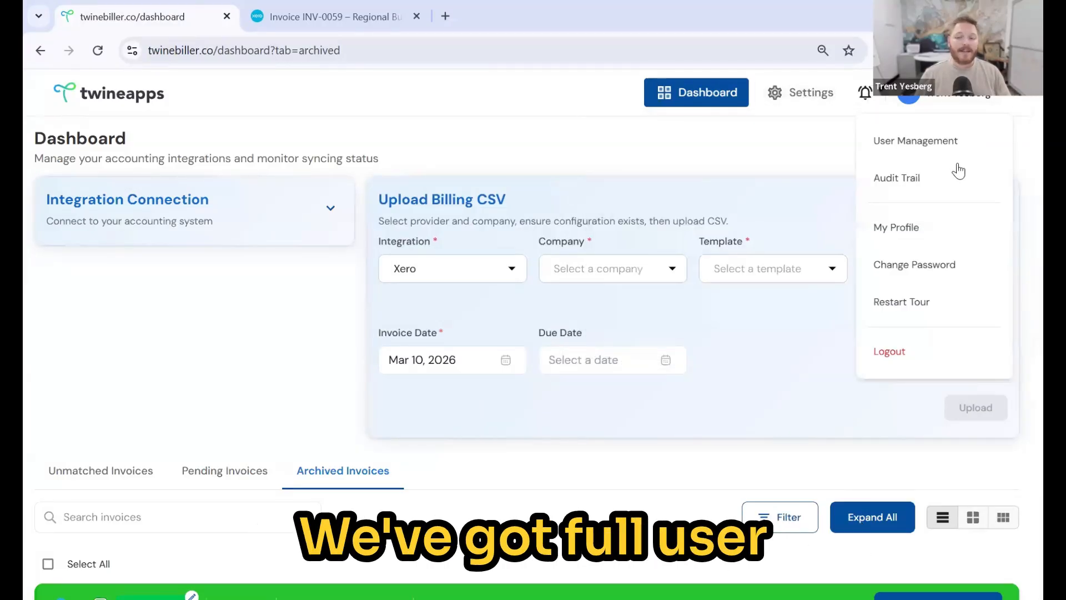